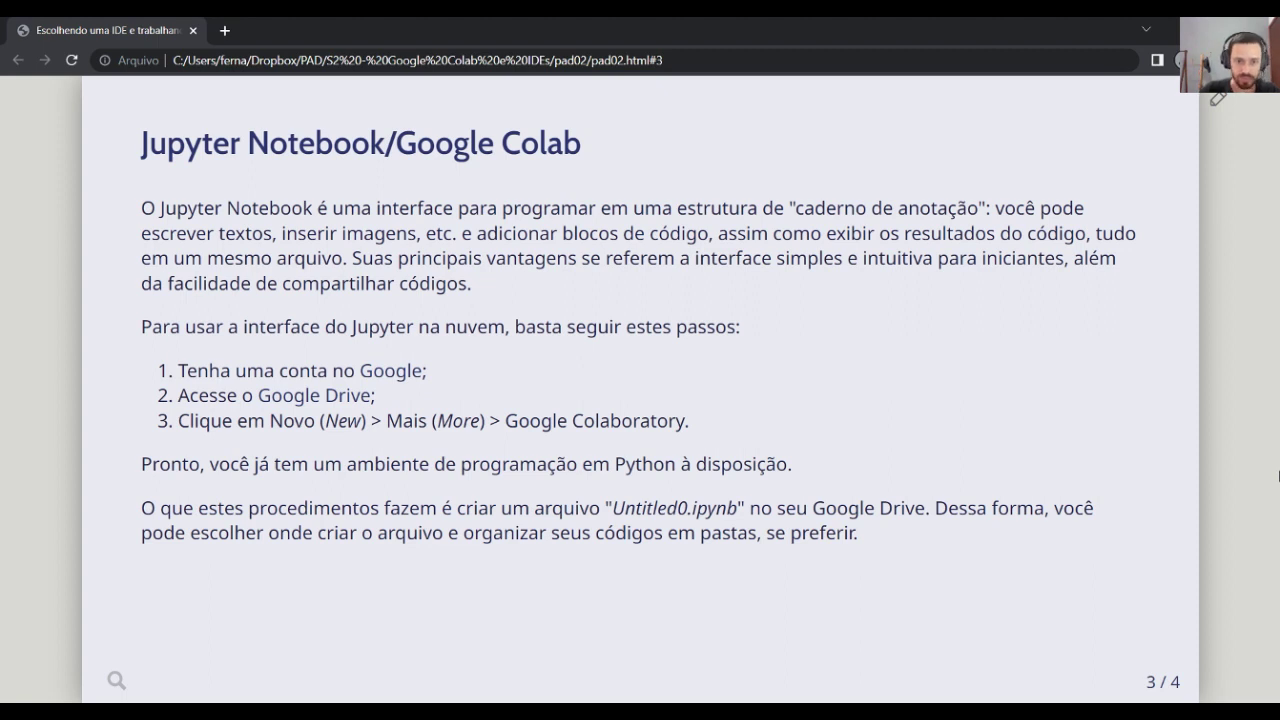
Open Google from the Jupyter Notebook/Google Colab slide's link in a separate tab and go to Google Drive.
{"action": "middle_click", "coordinate": [396, 374]}
{"action": "left_click", "coordinate": [328, 17]}
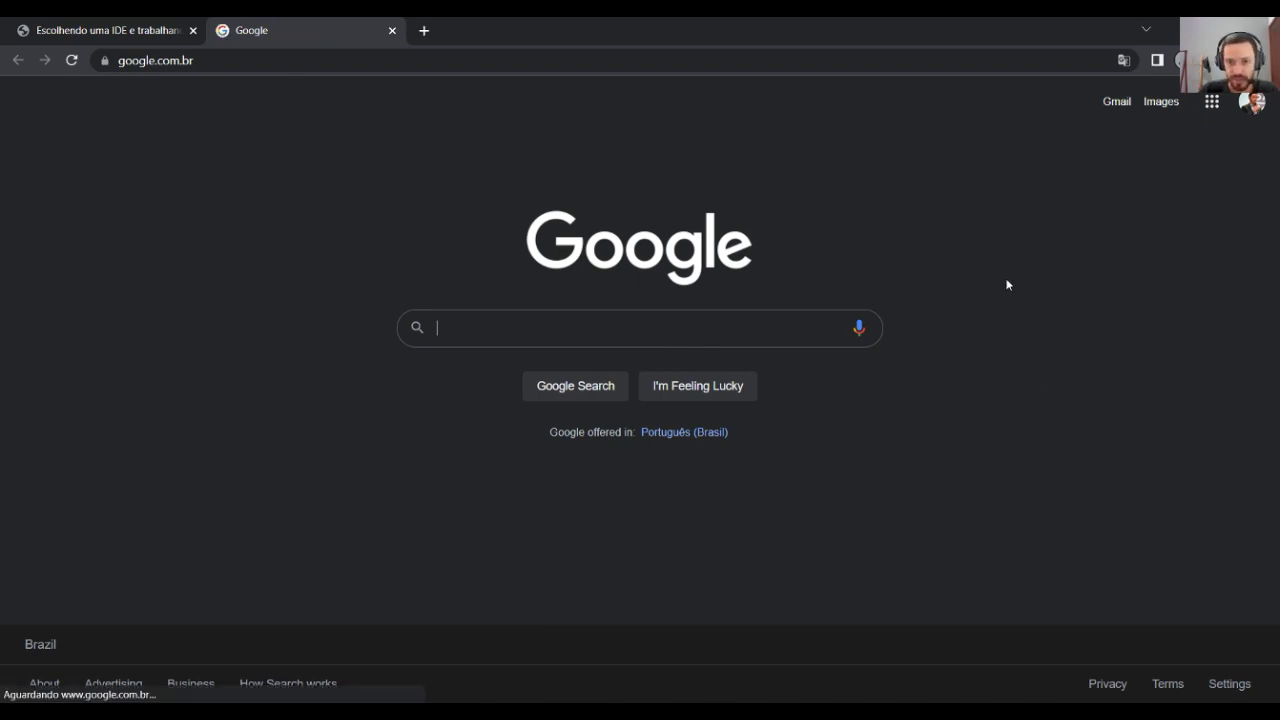
{"action": "left_click", "coordinate": [1213, 117]}
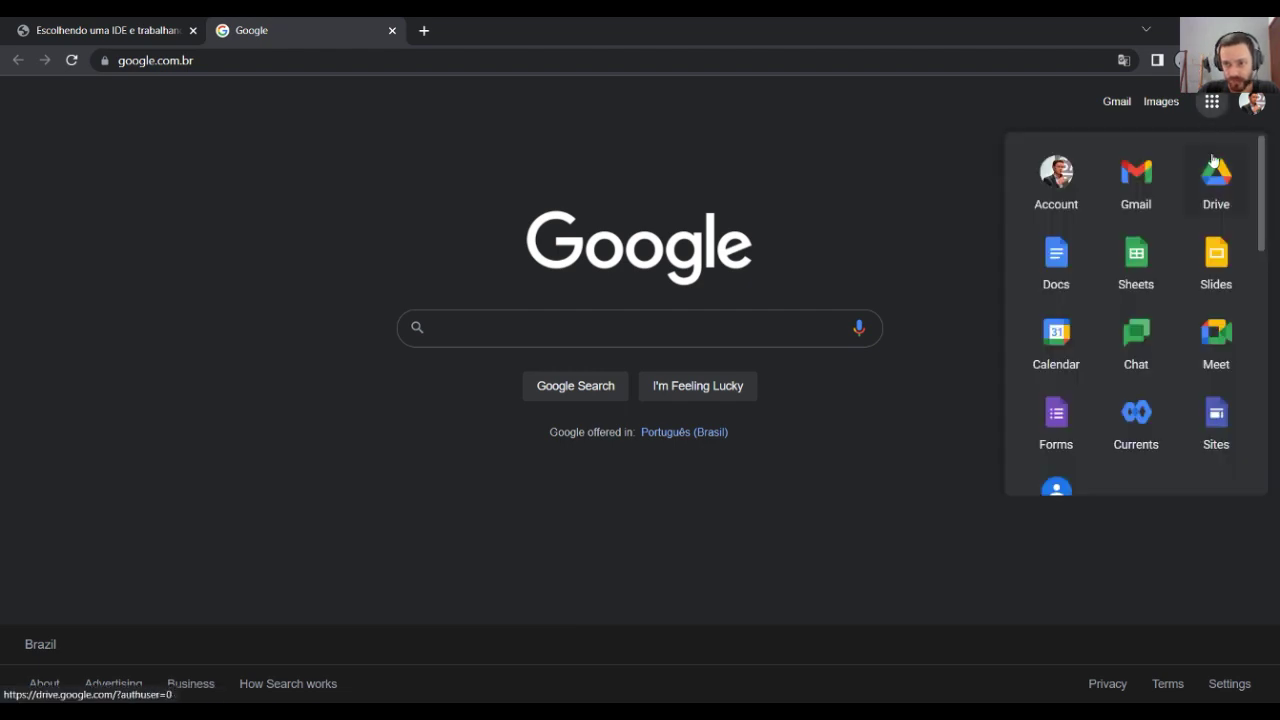
{"action": "left_click", "coordinate": [1211, 189]}
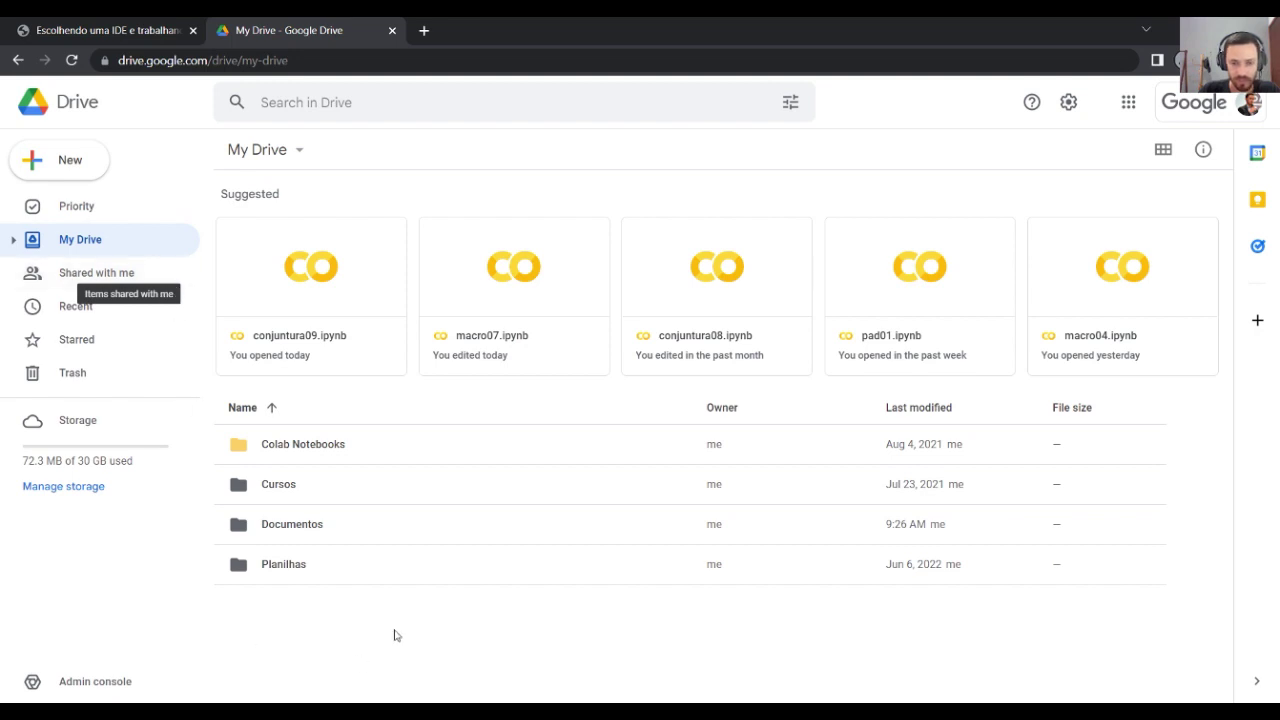
Create a new Google Colaboratory notebook inside the Colab Notebooks folder.
{"action": "double_click", "coordinate": [298, 453]}
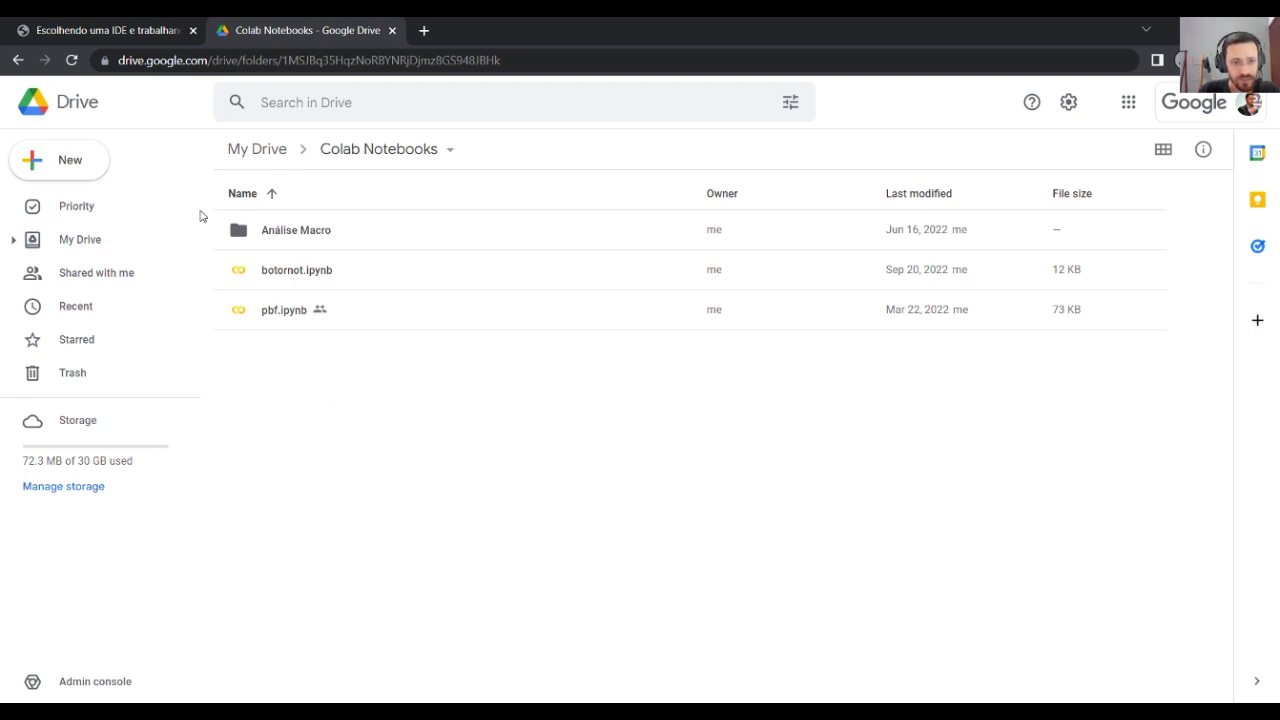
{"action": "left_click", "coordinate": [74, 168]}
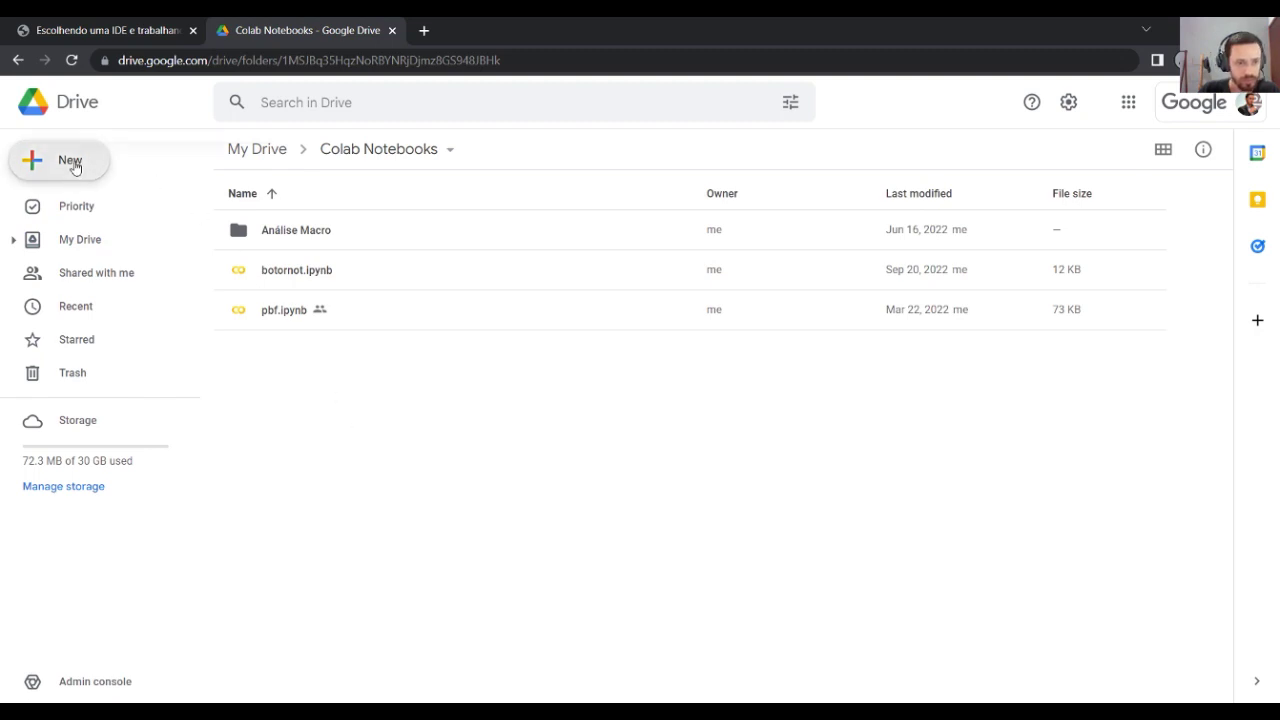
{"action": "mouse_move", "coordinate": [136, 381]}
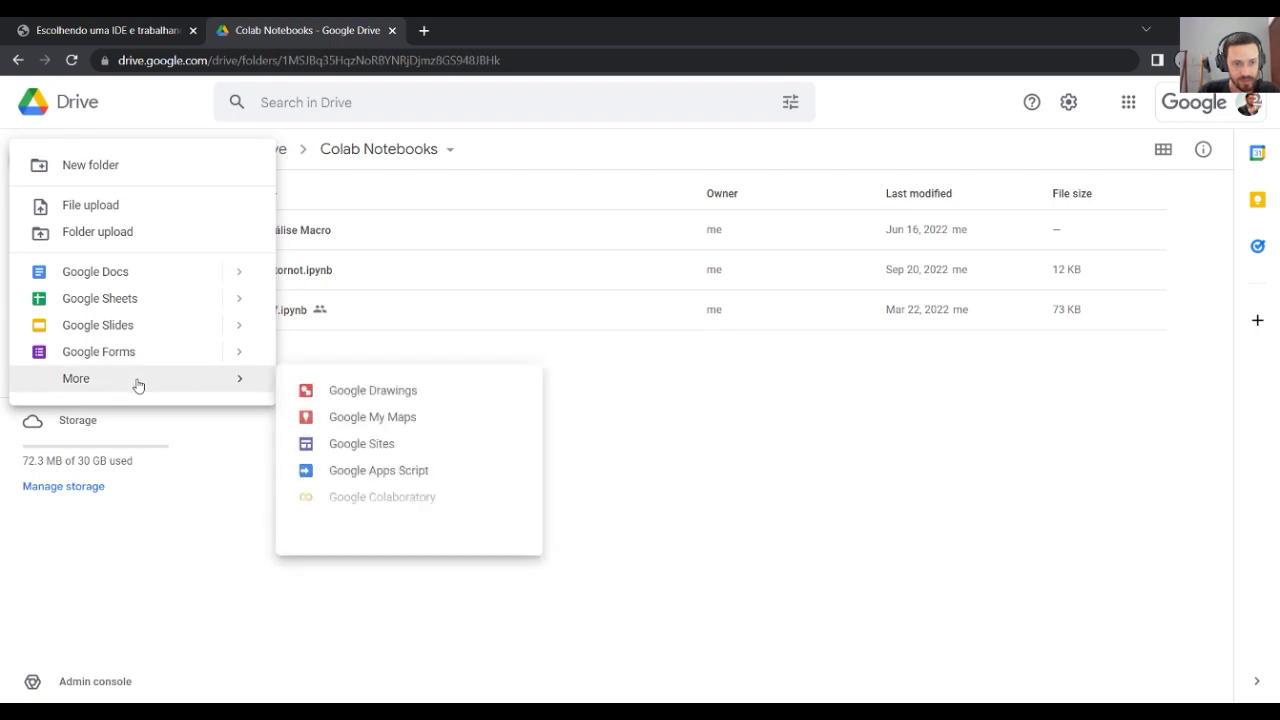
{"action": "left_click", "coordinate": [364, 505]}
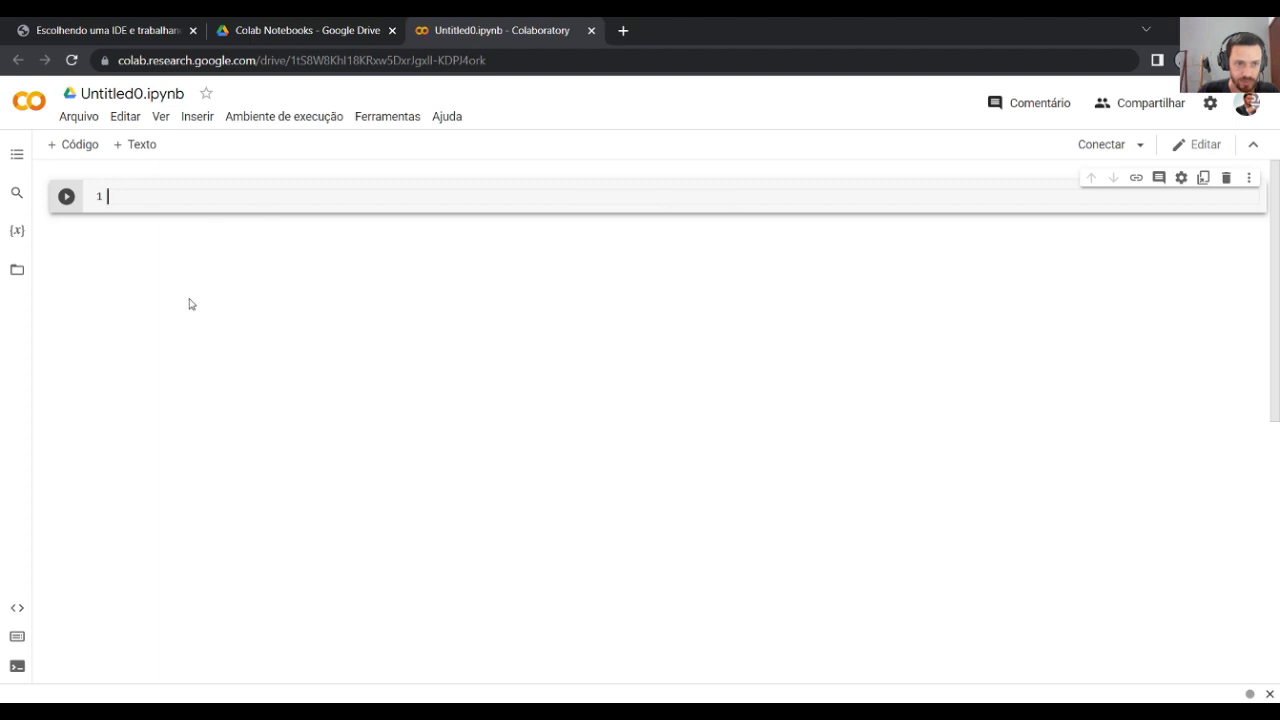
Examine the notebook's files including the sample_data folder, its variables, find-and-replace options, table of contents and command list.
{"action": "left_click", "coordinate": [17, 272]}
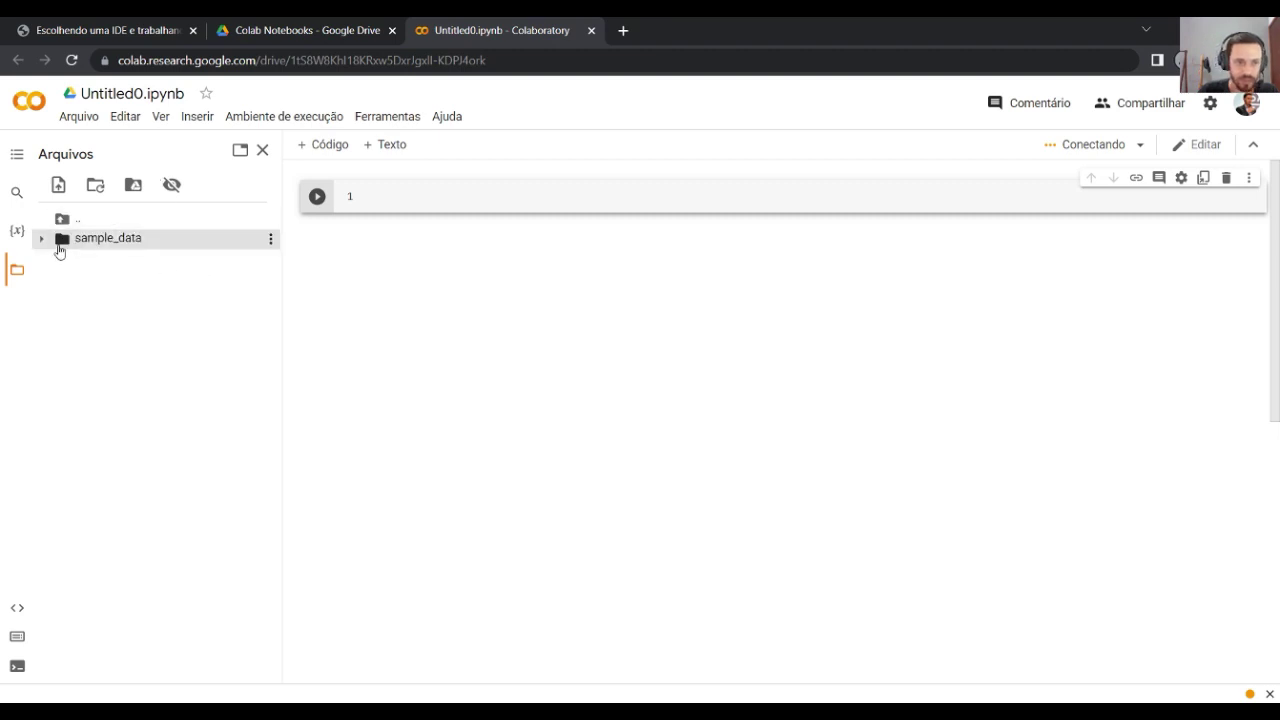
{"action": "left_click", "coordinate": [41, 241]}
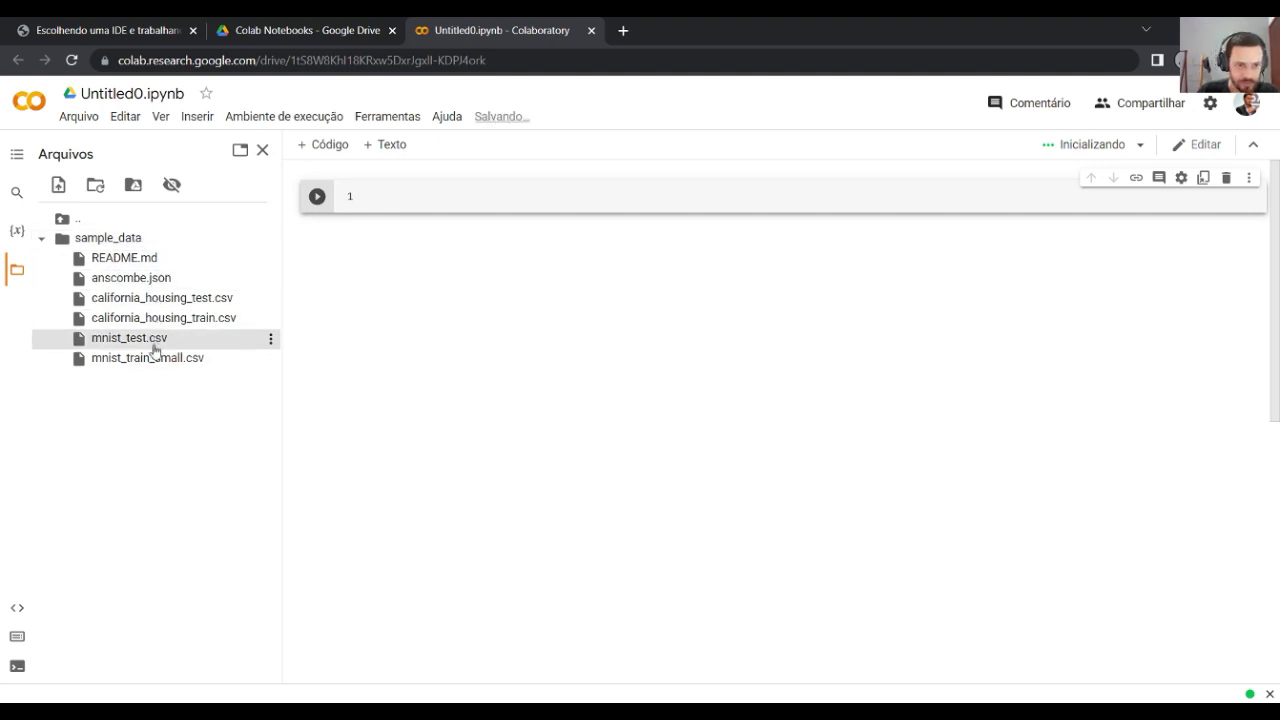
{"action": "left_click", "coordinate": [18, 238]}
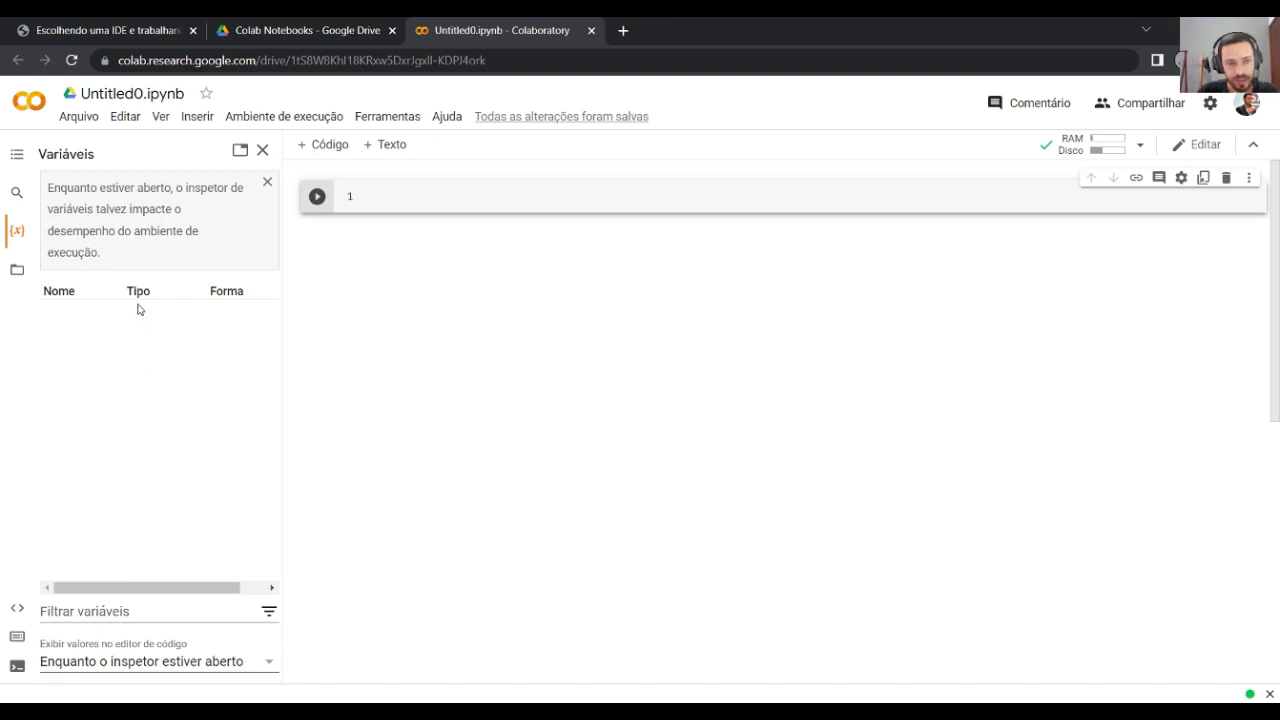
{"action": "left_click", "coordinate": [19, 196]}
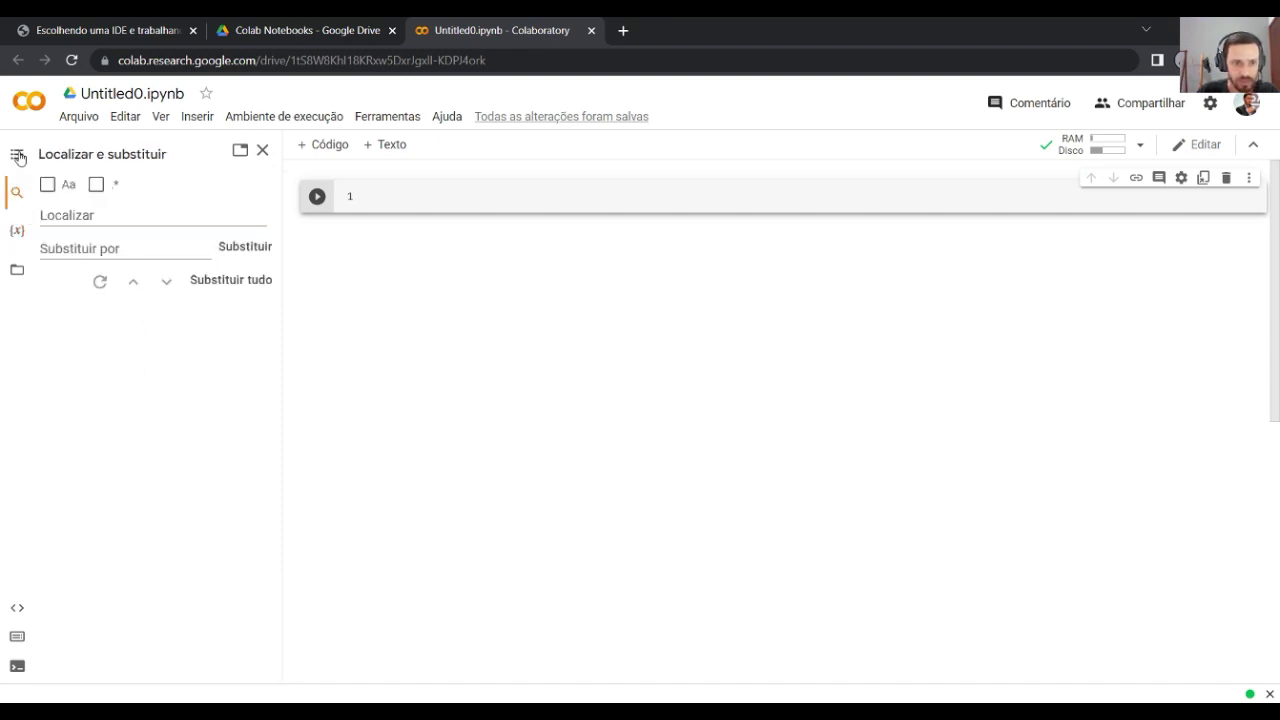
{"action": "left_click", "coordinate": [24, 158]}
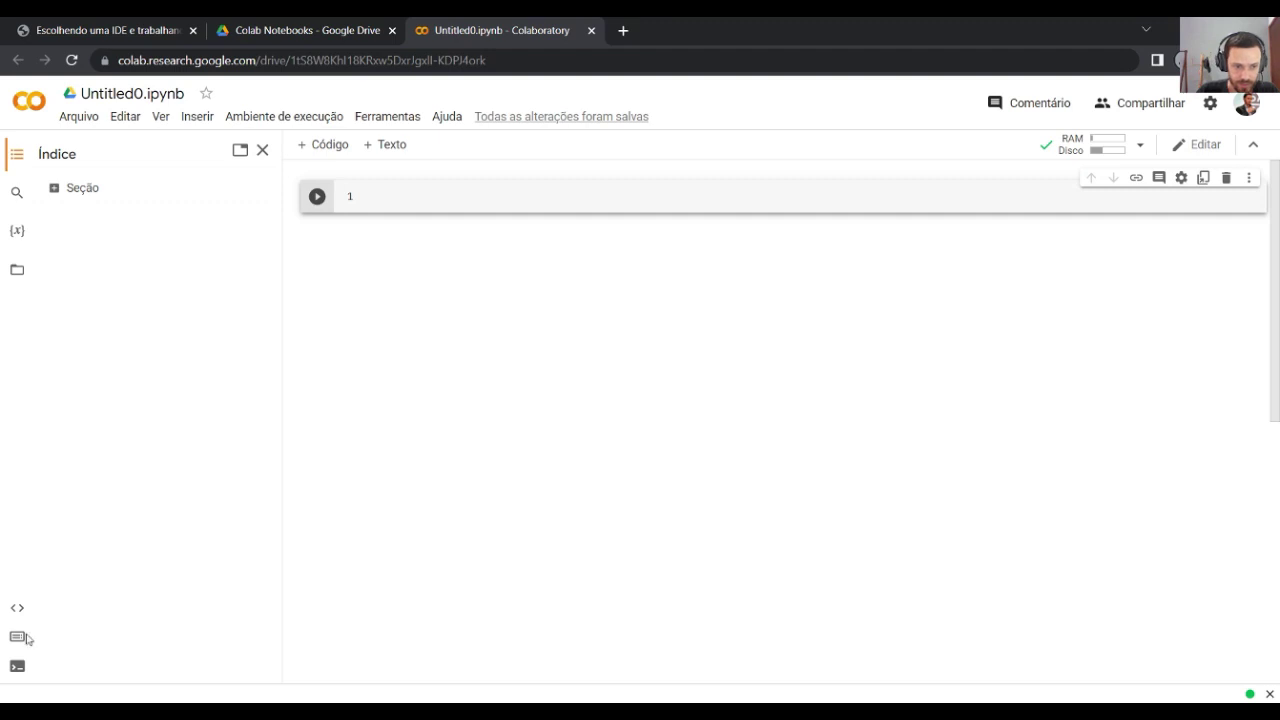
{"action": "left_click", "coordinate": [16, 638]}
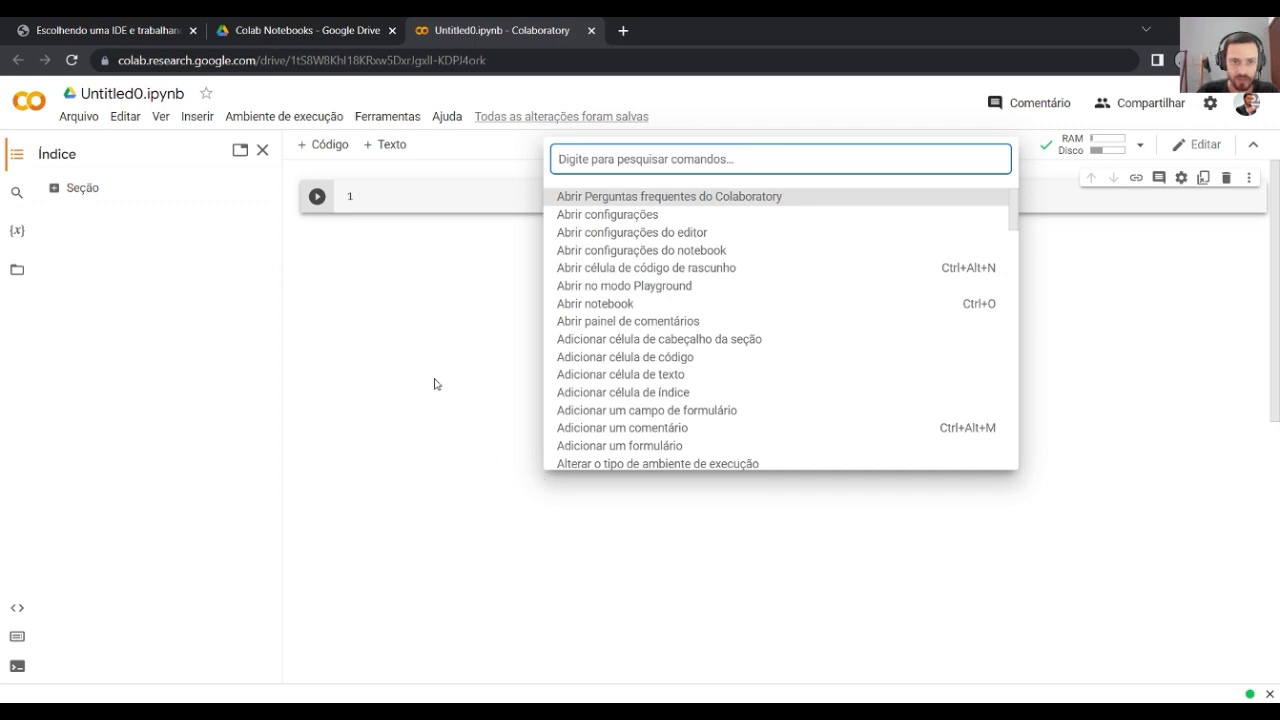
{"action": "left_click", "coordinate": [386, 345]}
{"action": "left_click", "coordinate": [75, 118]}
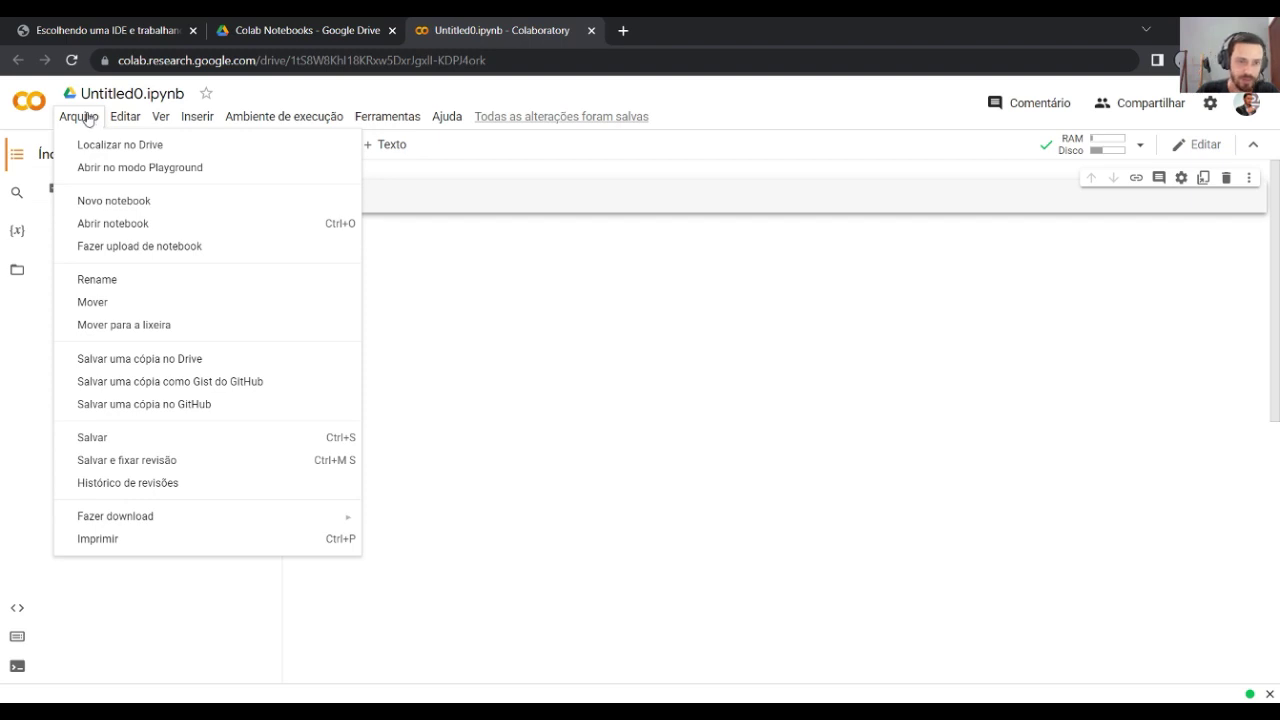
{"action": "mouse_move", "coordinate": [124, 117]}
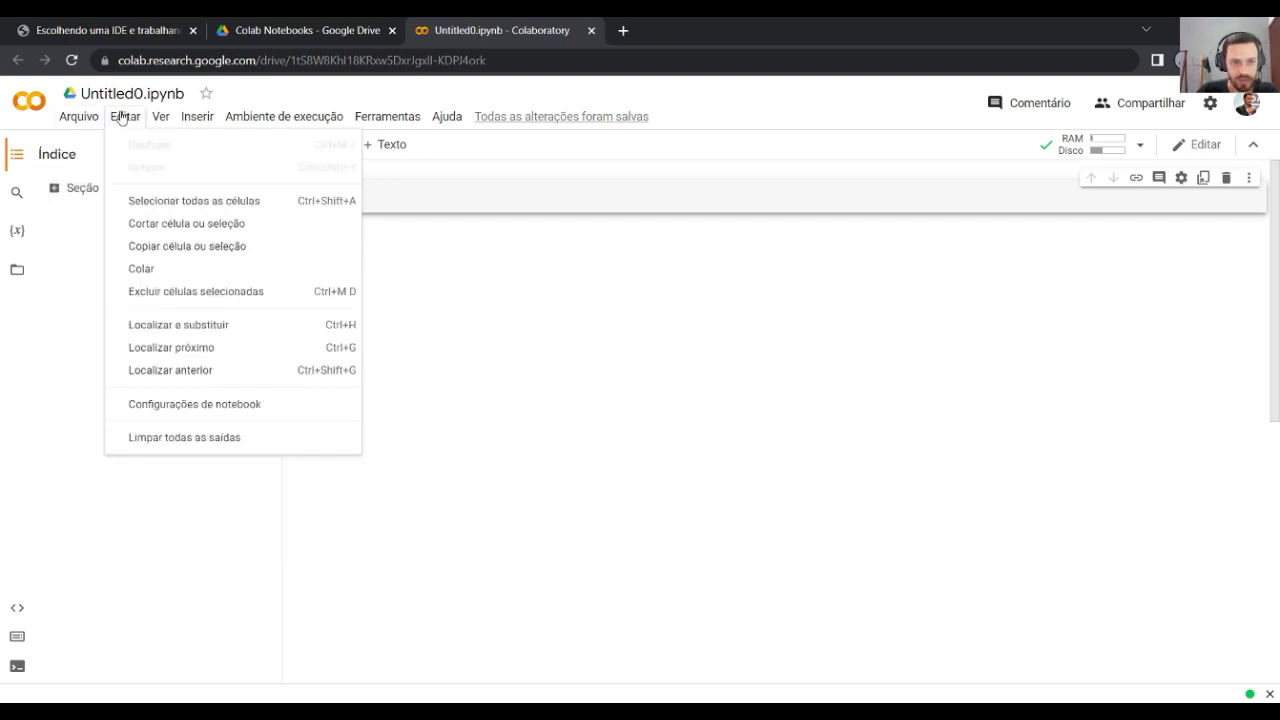
{"action": "mouse_move", "coordinate": [197, 116]}
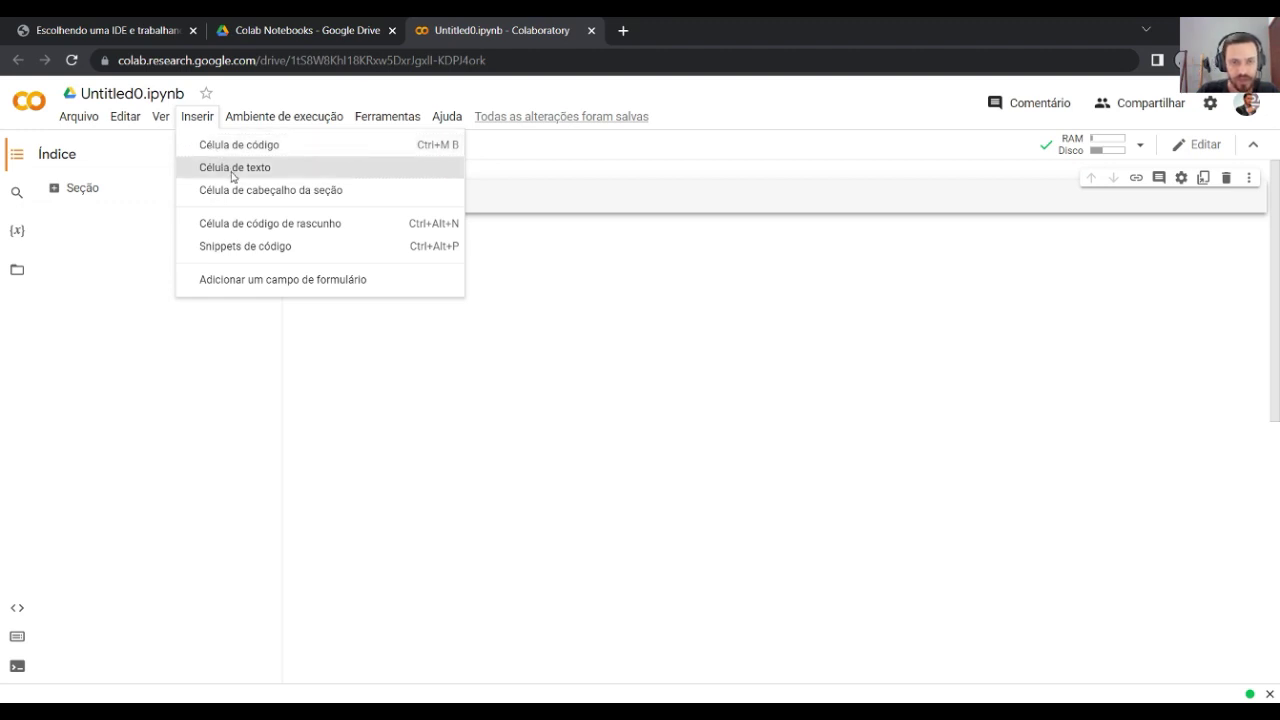
{"action": "mouse_move", "coordinate": [260, 116]}
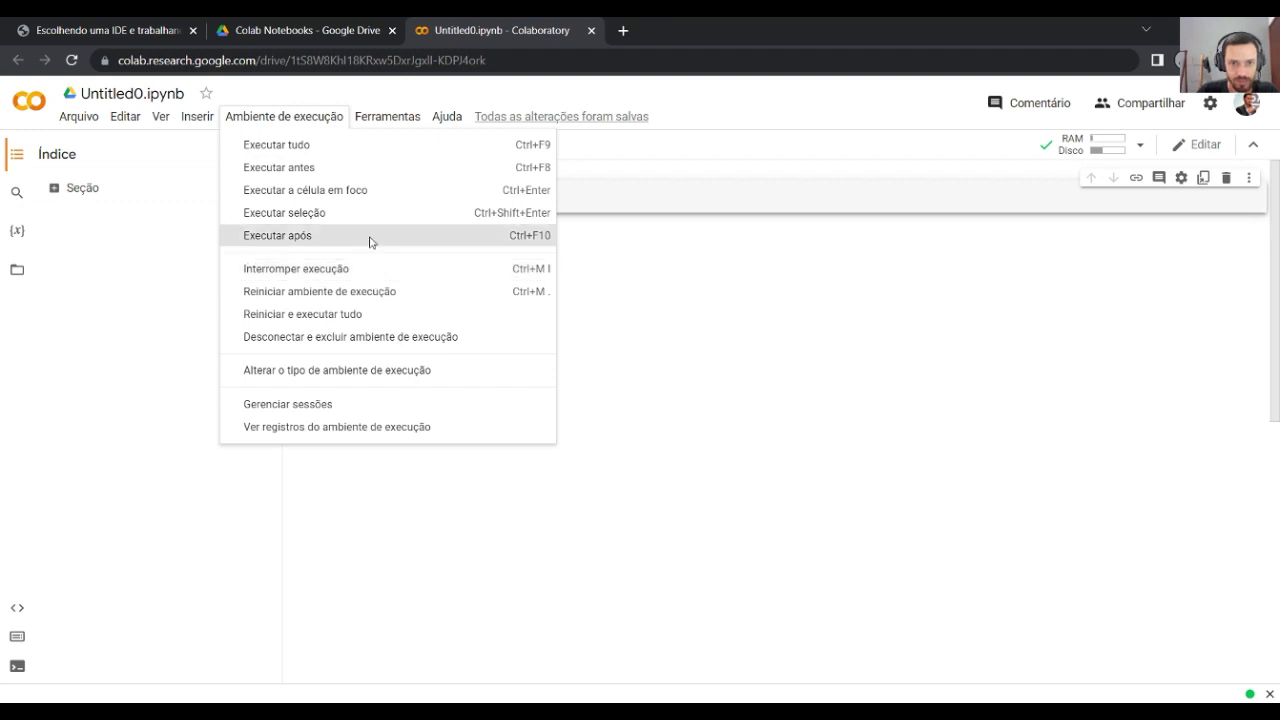
{"action": "mouse_move", "coordinate": [403, 116]}
{"action": "mouse_move", "coordinate": [447, 116]}
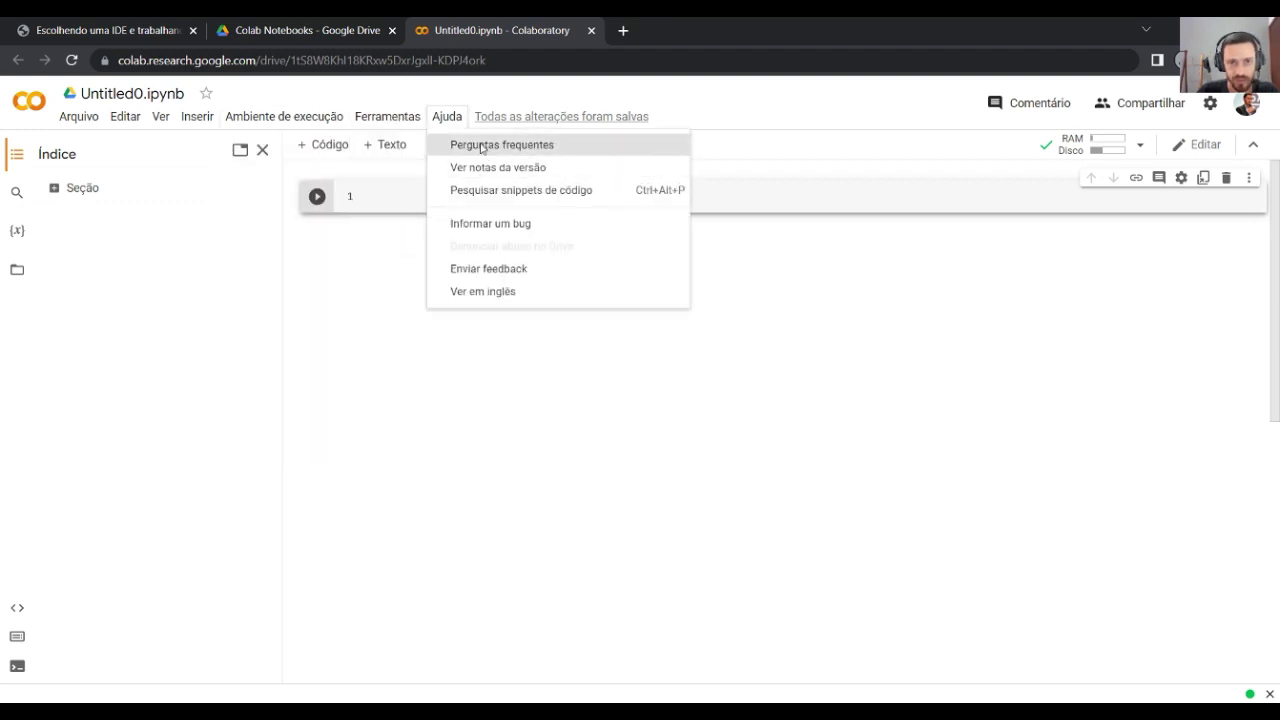
{"action": "left_click", "coordinate": [1011, 303]}
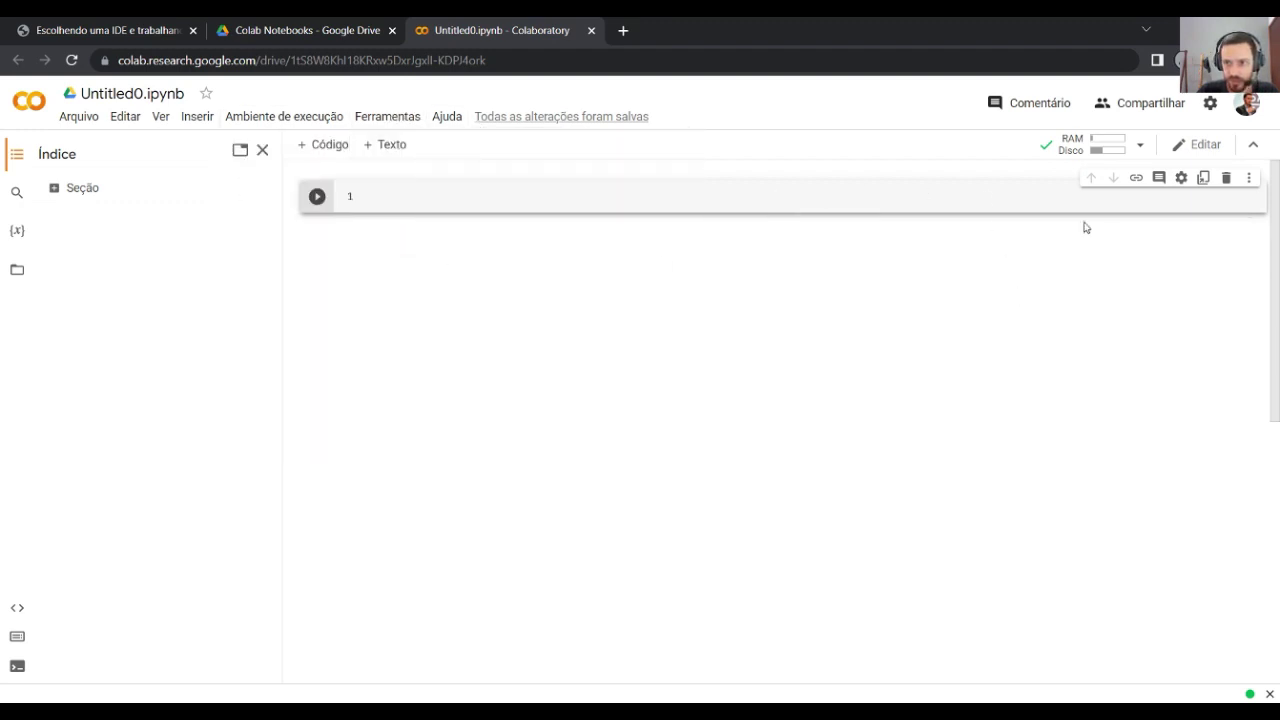
Set the Colab site theme to adaptive and save the setting.
{"action": "left_click", "coordinate": [1209, 104]}
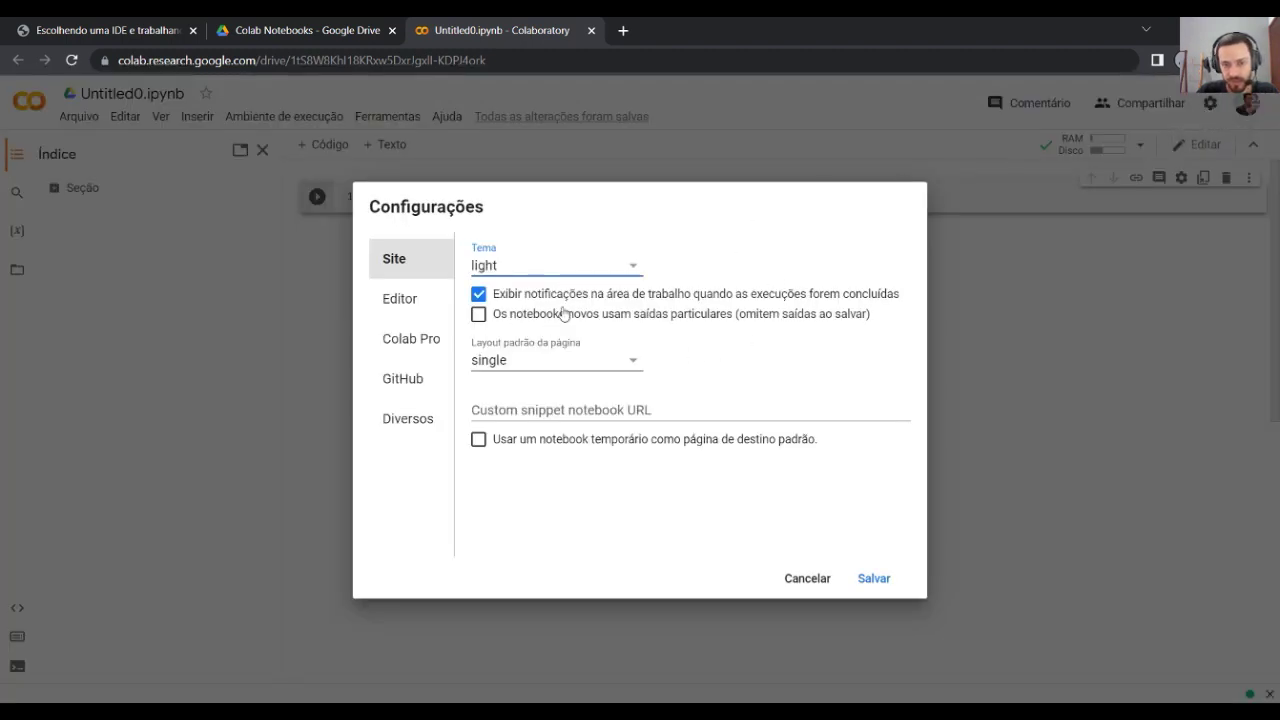
{"action": "left_click", "coordinate": [588, 270]}
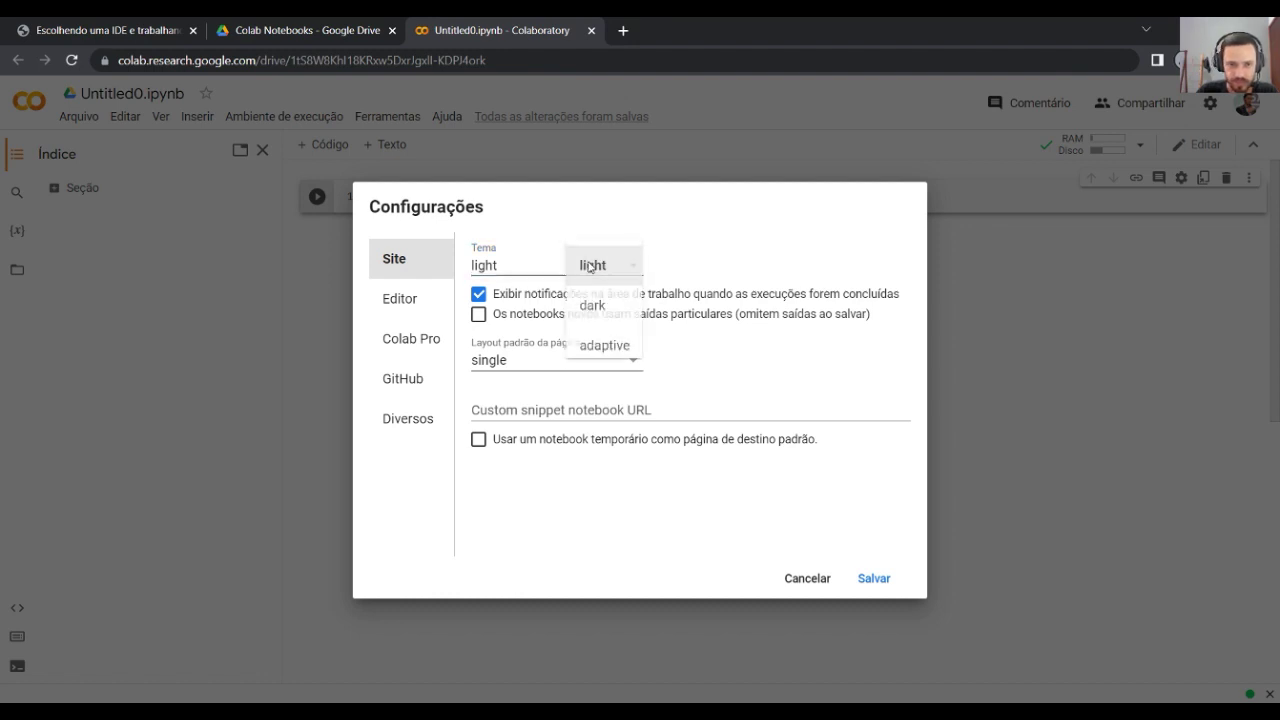
{"action": "left_click", "coordinate": [618, 348]}
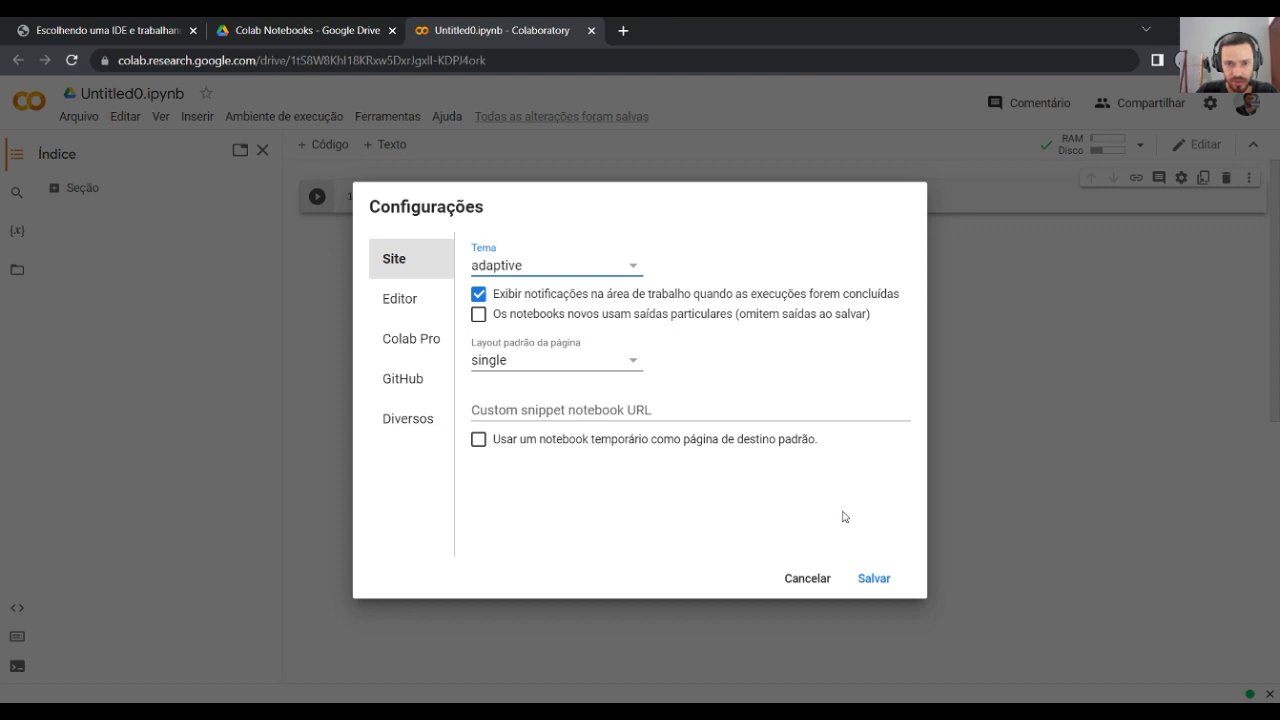
{"action": "left_click", "coordinate": [875, 580]}
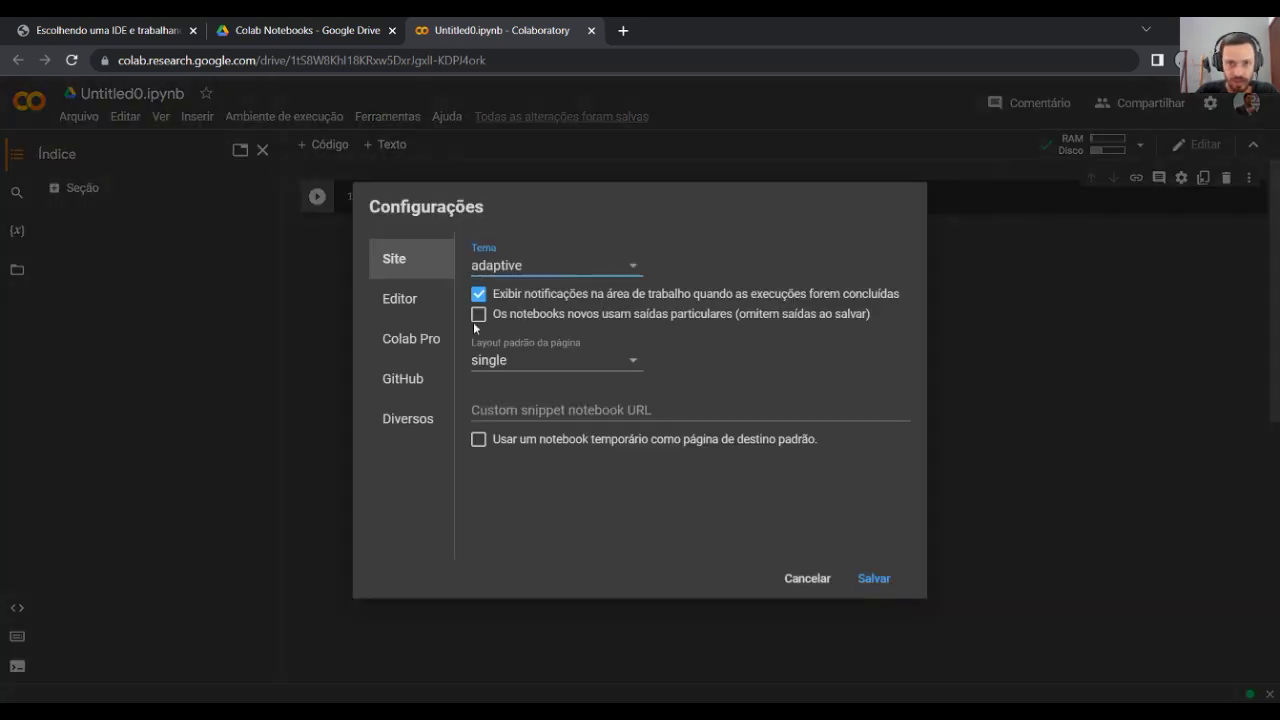
Review the code editor settings from key bindings to code diagnostics, and save the settings without changing any.
{"action": "left_click", "coordinate": [405, 312]}
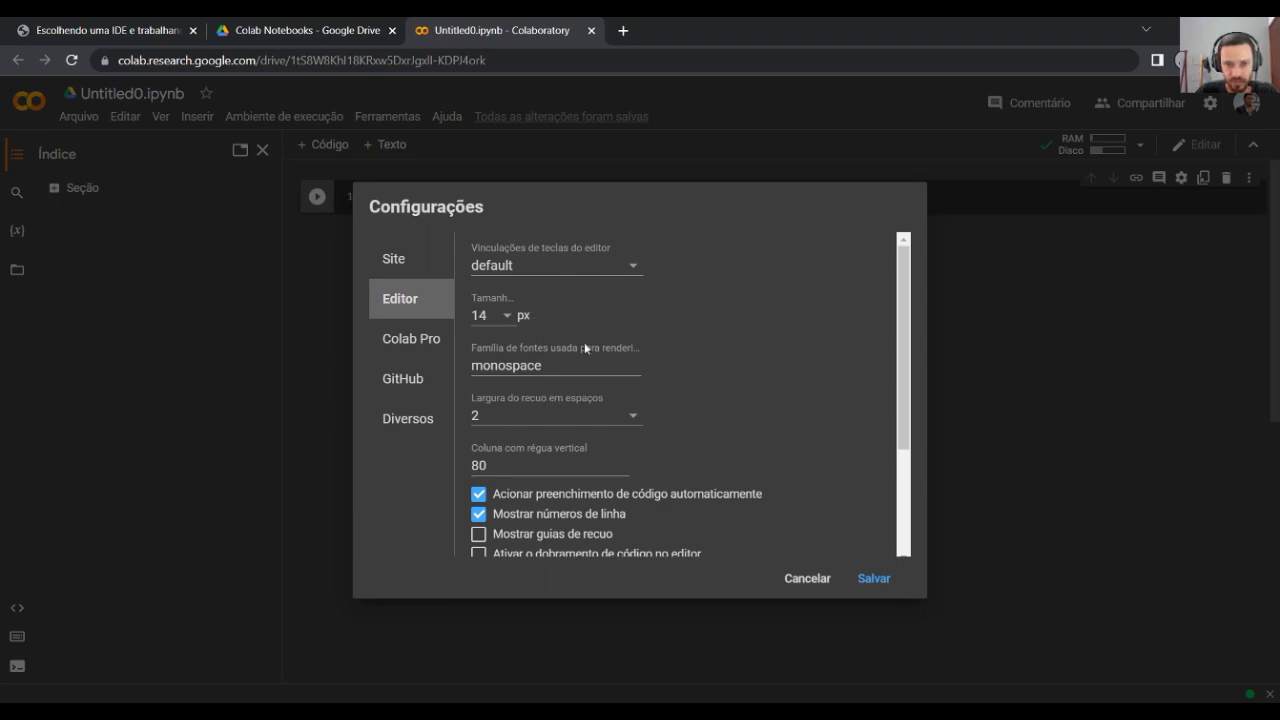
{"action": "scroll", "coordinate": [618, 424], "scroll_direction": "down", "scroll_amount": 2}
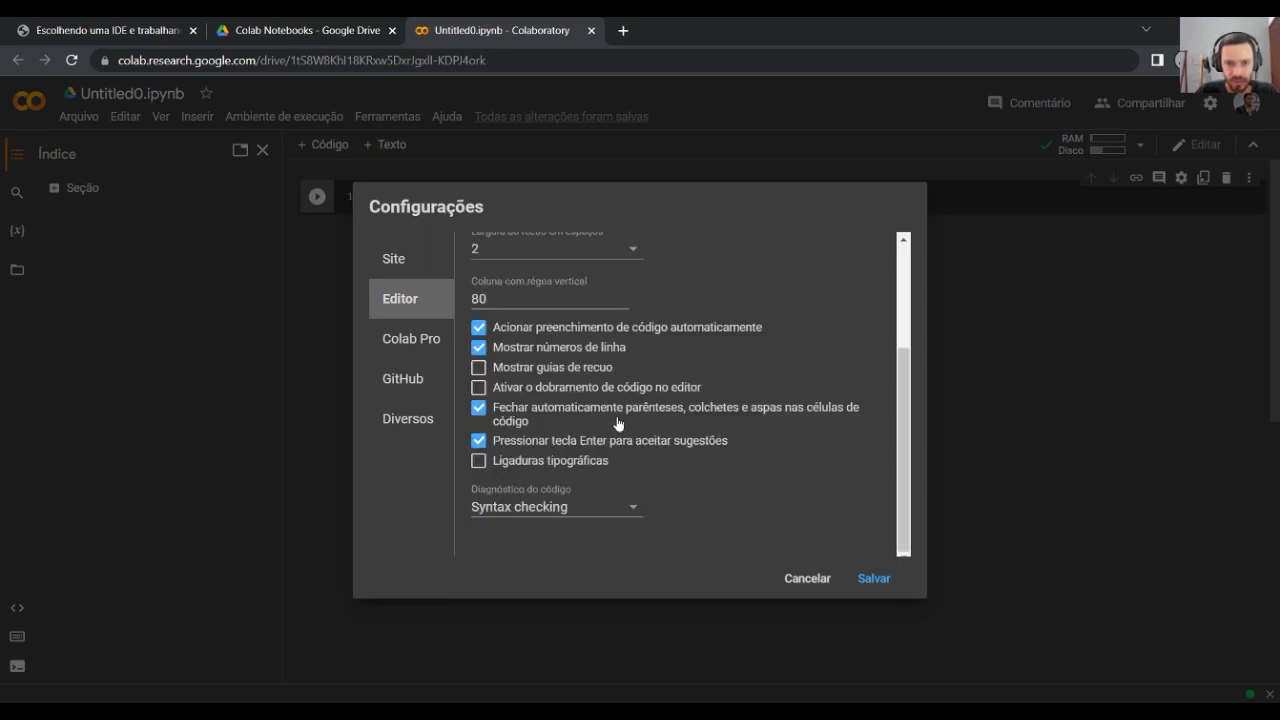
{"action": "scroll", "coordinate": [610, 398], "scroll_direction": "up", "scroll_amount": 3}
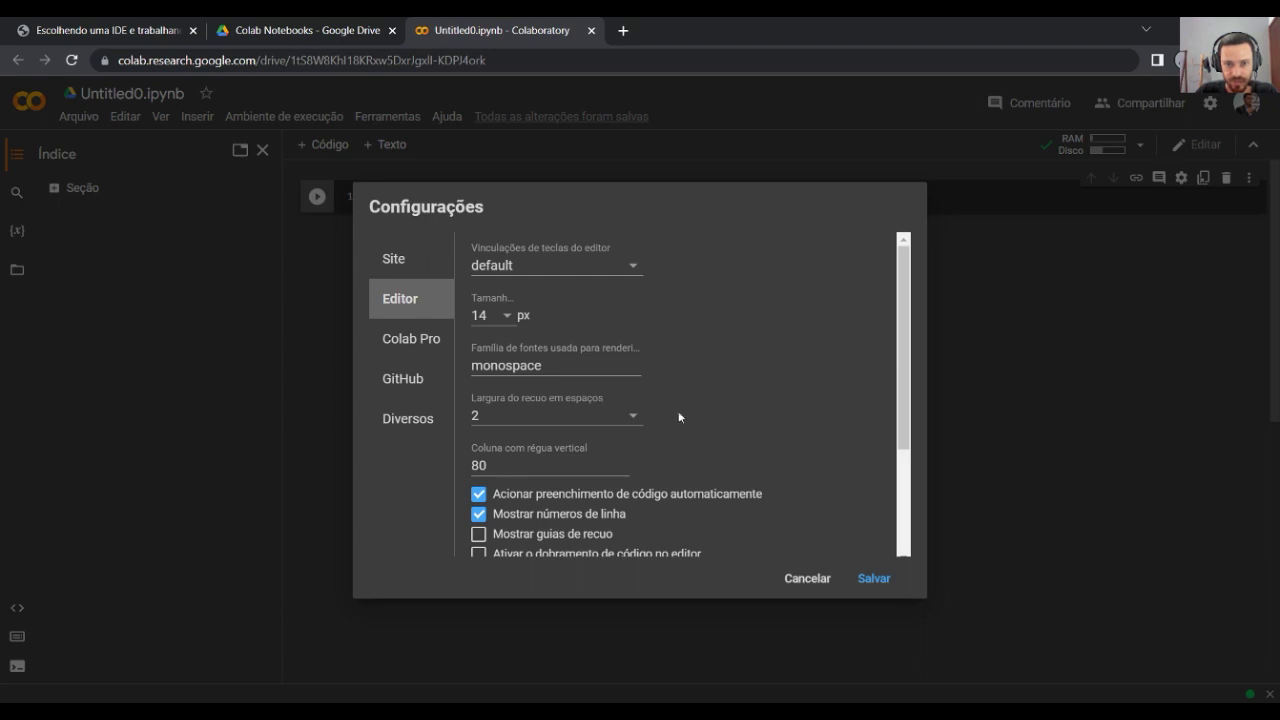
{"action": "left_click", "coordinate": [883, 588]}
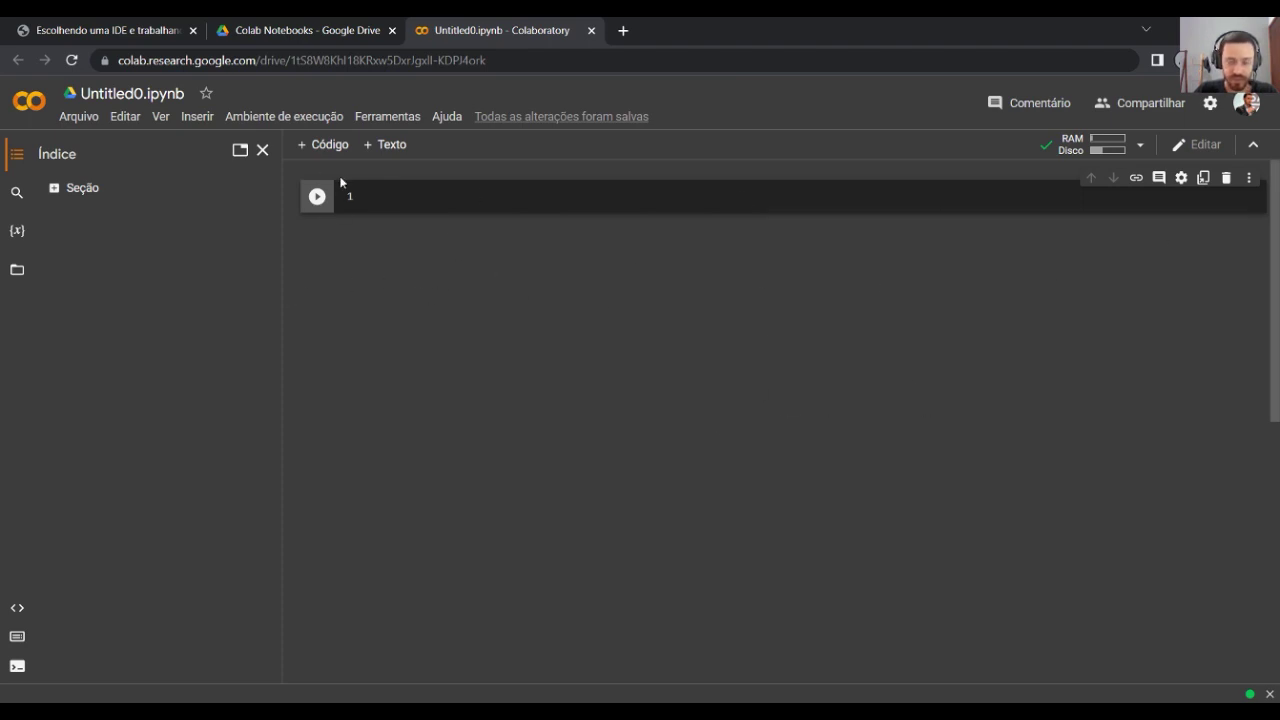
Add a second code cell and a text cell below the notebook's first code cell.
{"action": "left_click", "coordinate": [386, 195]}
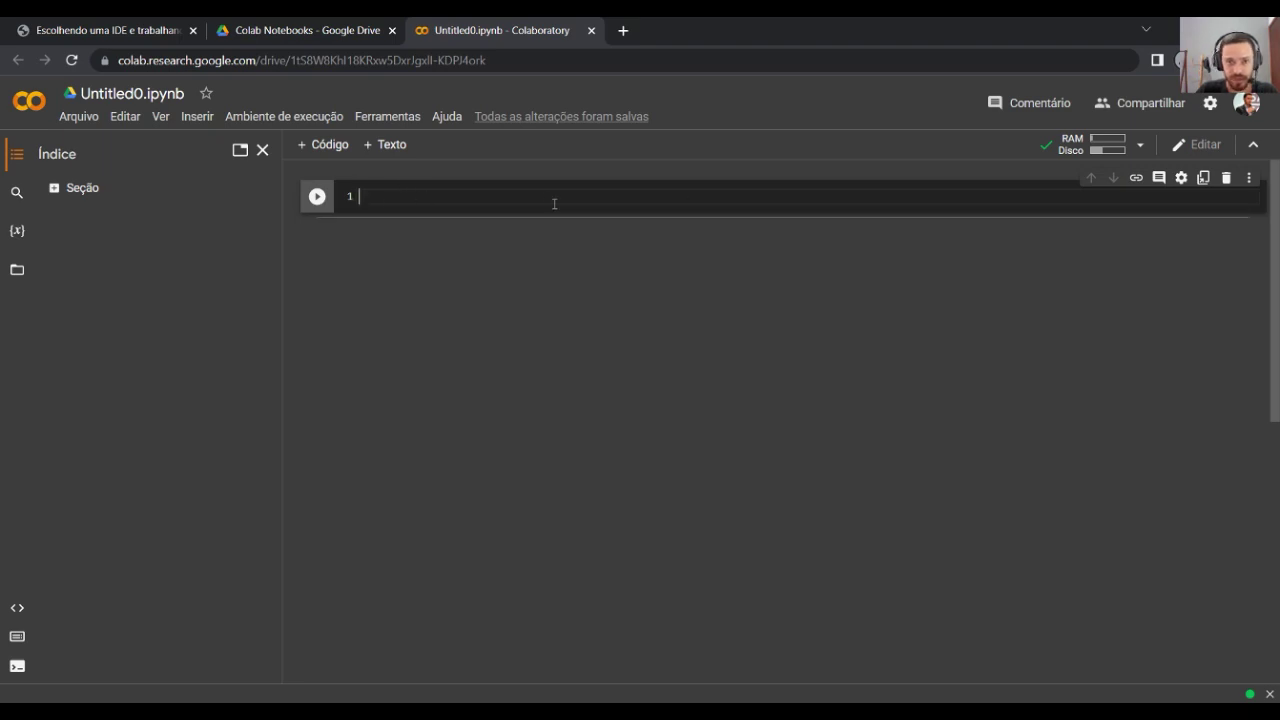
{"action": "left_click", "coordinate": [323, 148]}
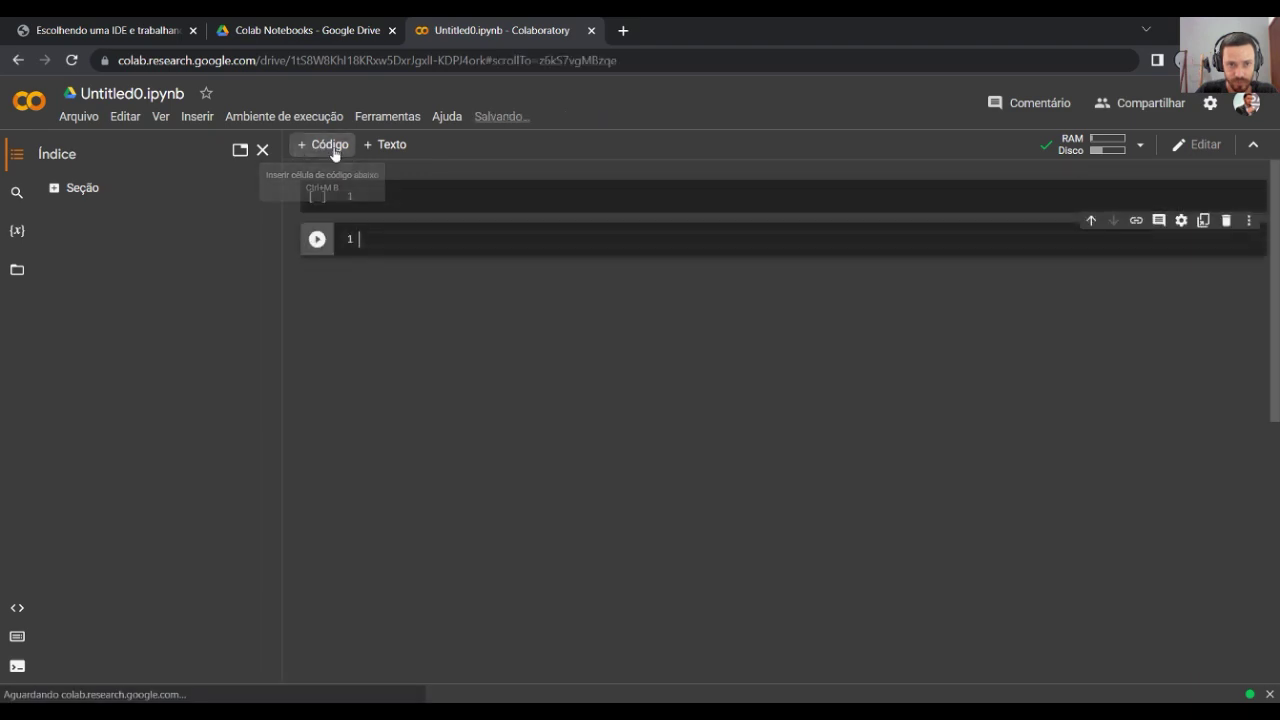
{"action": "left_click", "coordinate": [392, 148]}
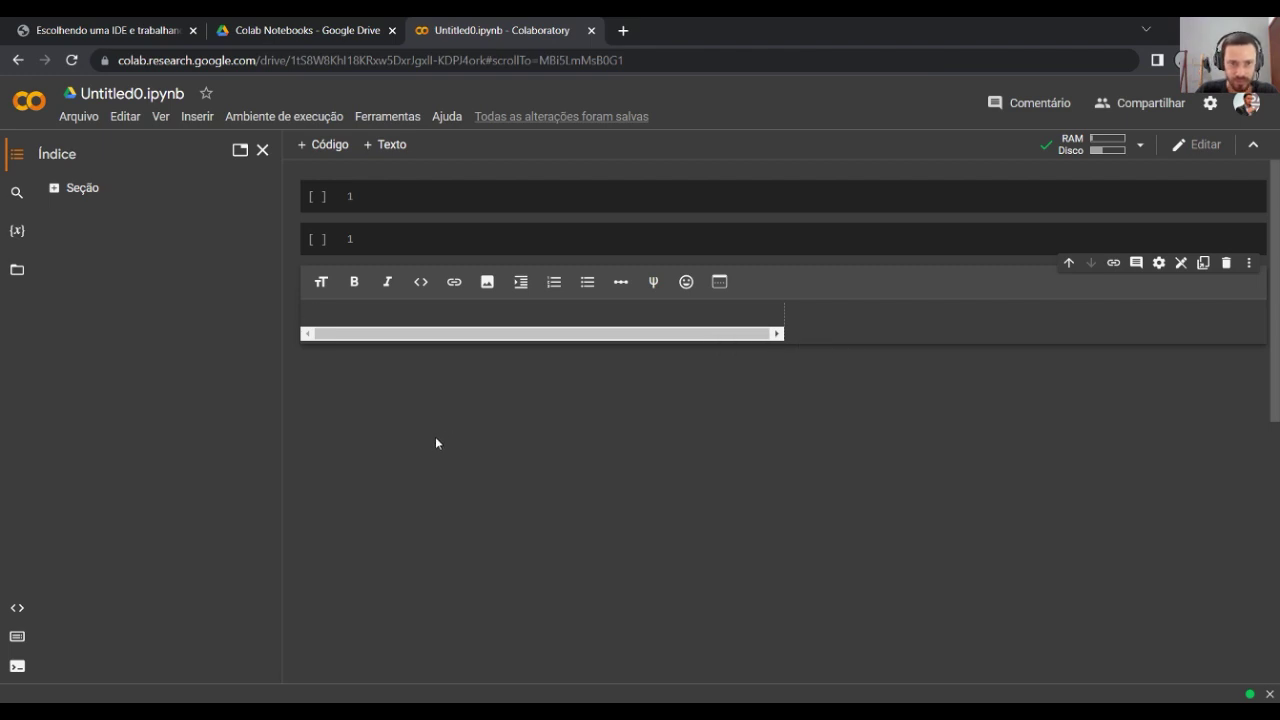
Open the Anaconda distribution page from the link on the Spyder/Anaconda slide, closing the Drive tab and the page's translation offer.
{"action": "key", "text": "ctrl+1"}
{"action": "key", "text": "Right"}
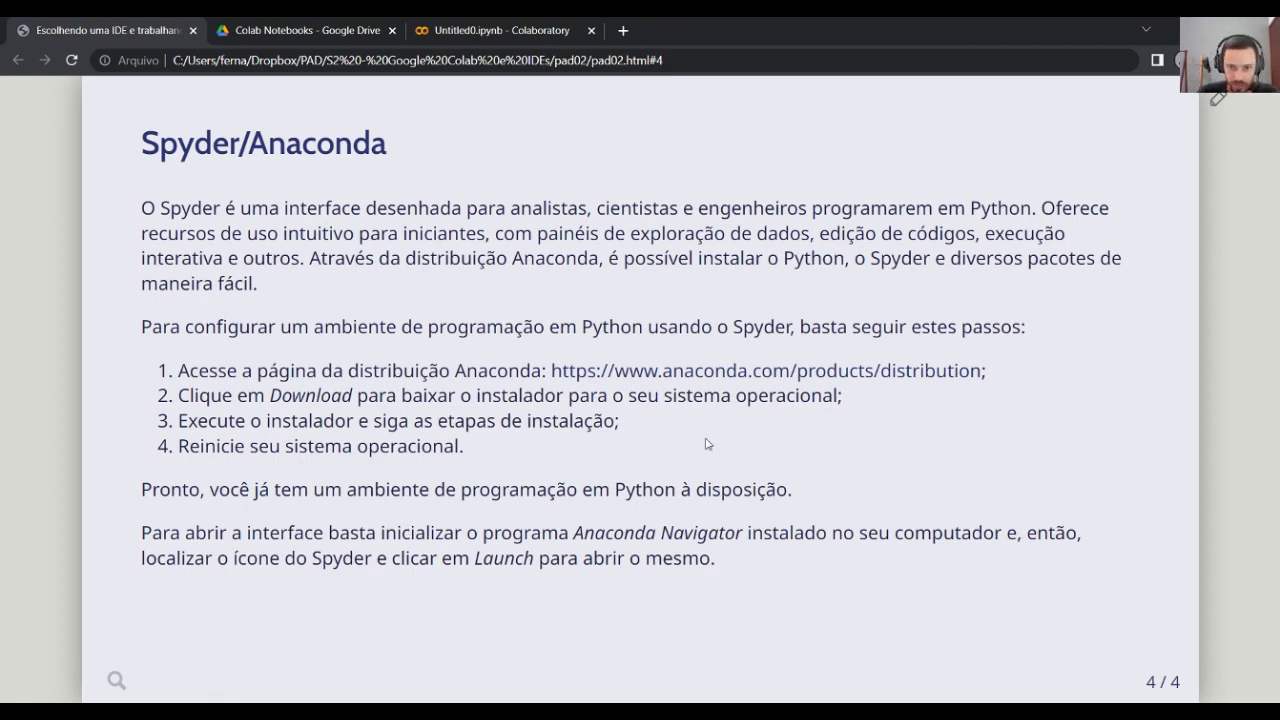
{"action": "middle_click", "coordinate": [689, 375]}
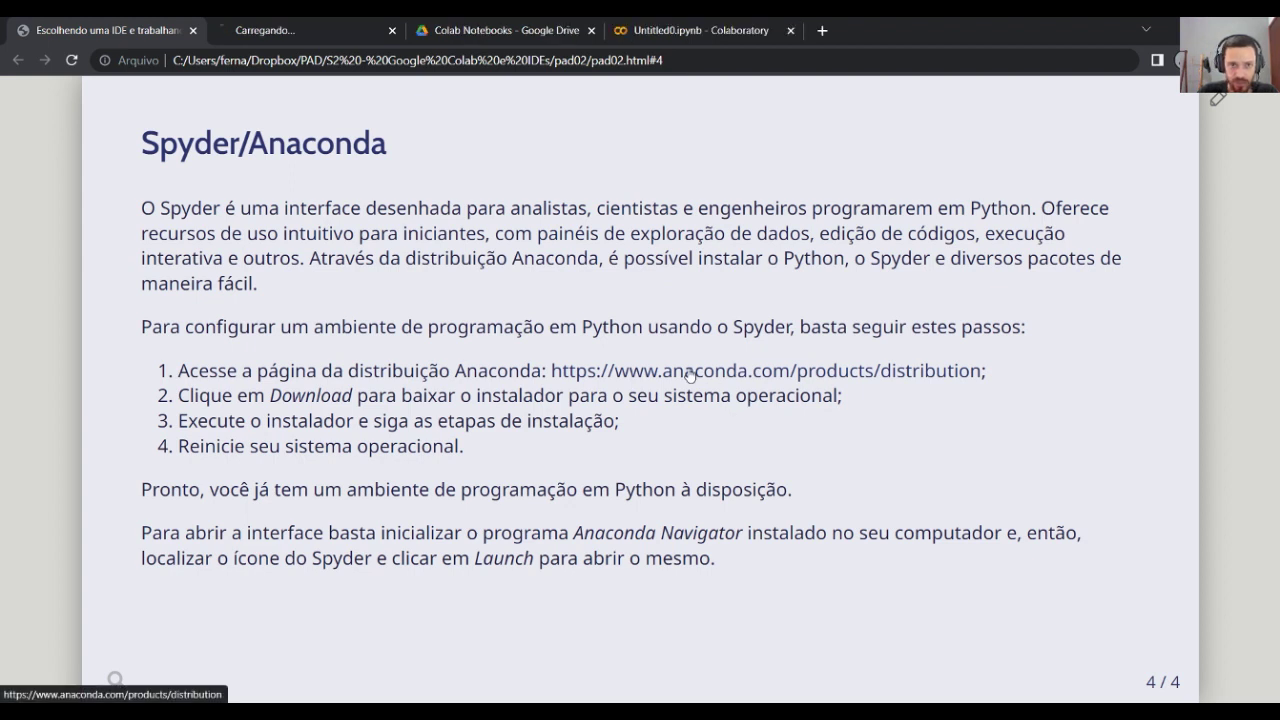
{"action": "middle_click", "coordinate": [503, 22]}
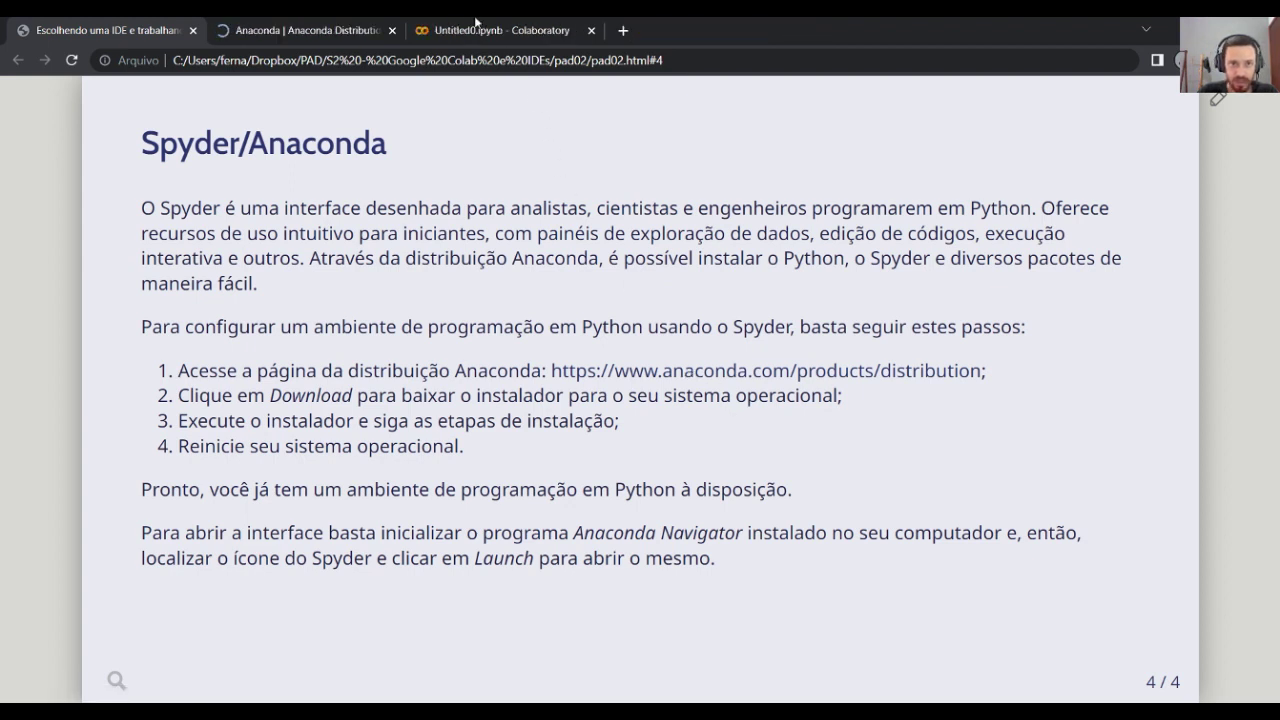
{"action": "left_click", "coordinate": [320, 28]}
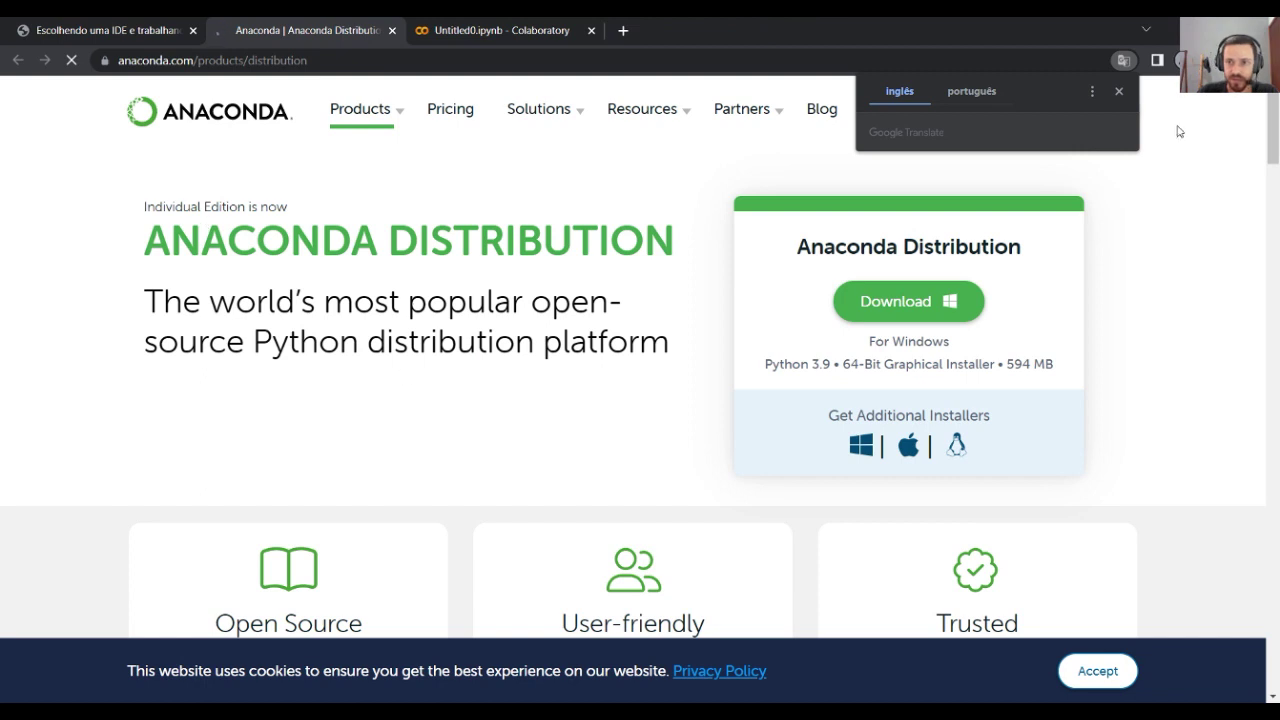
{"action": "left_click", "coordinate": [1118, 91]}
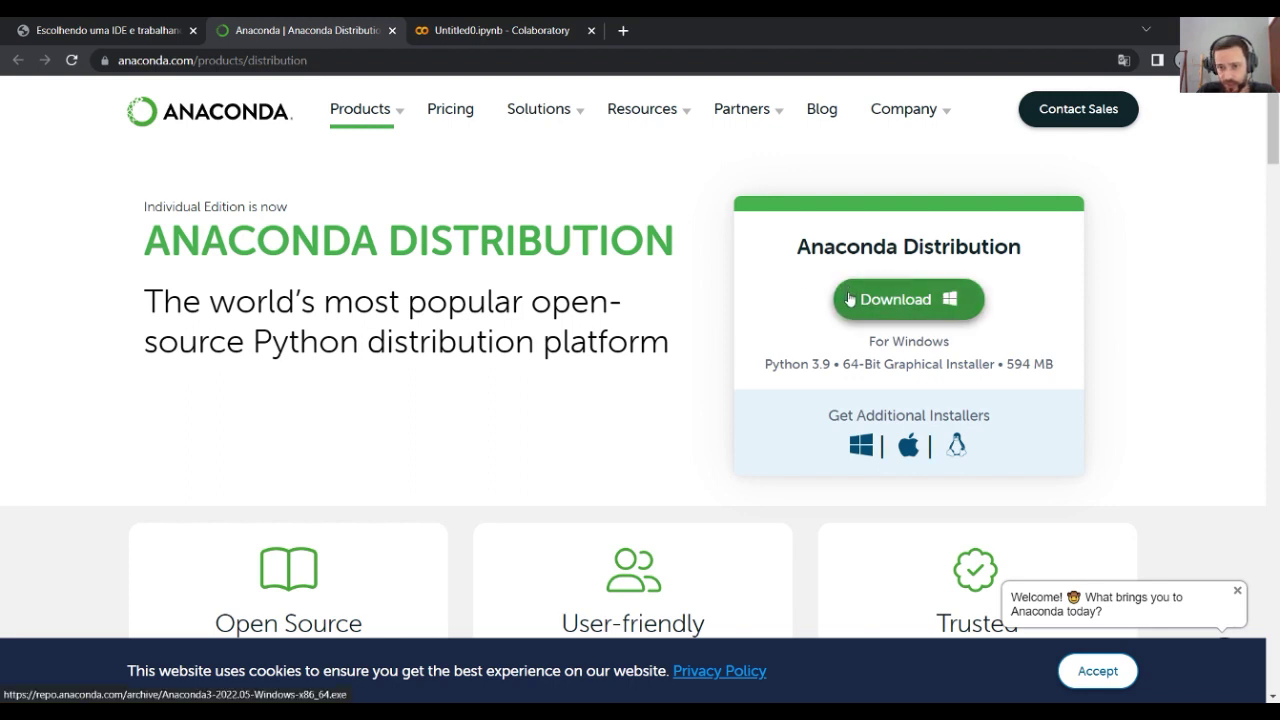
Download the 64-bit Windows installer of Anaconda Distribution, and bring up the list of Anaconda installers for all operating systems.
{"action": "left_click_drag", "start_coordinate": [870, 342], "coordinate": [932, 342]}
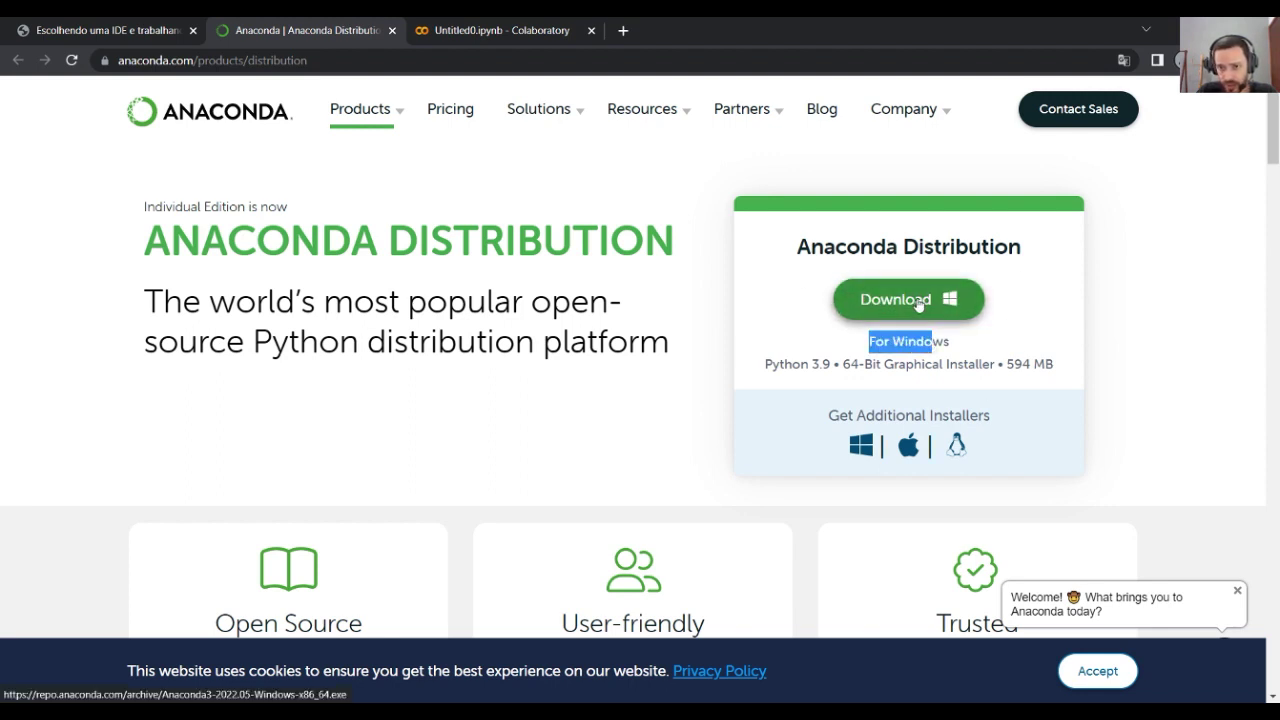
{"action": "left_click", "coordinate": [918, 303]}
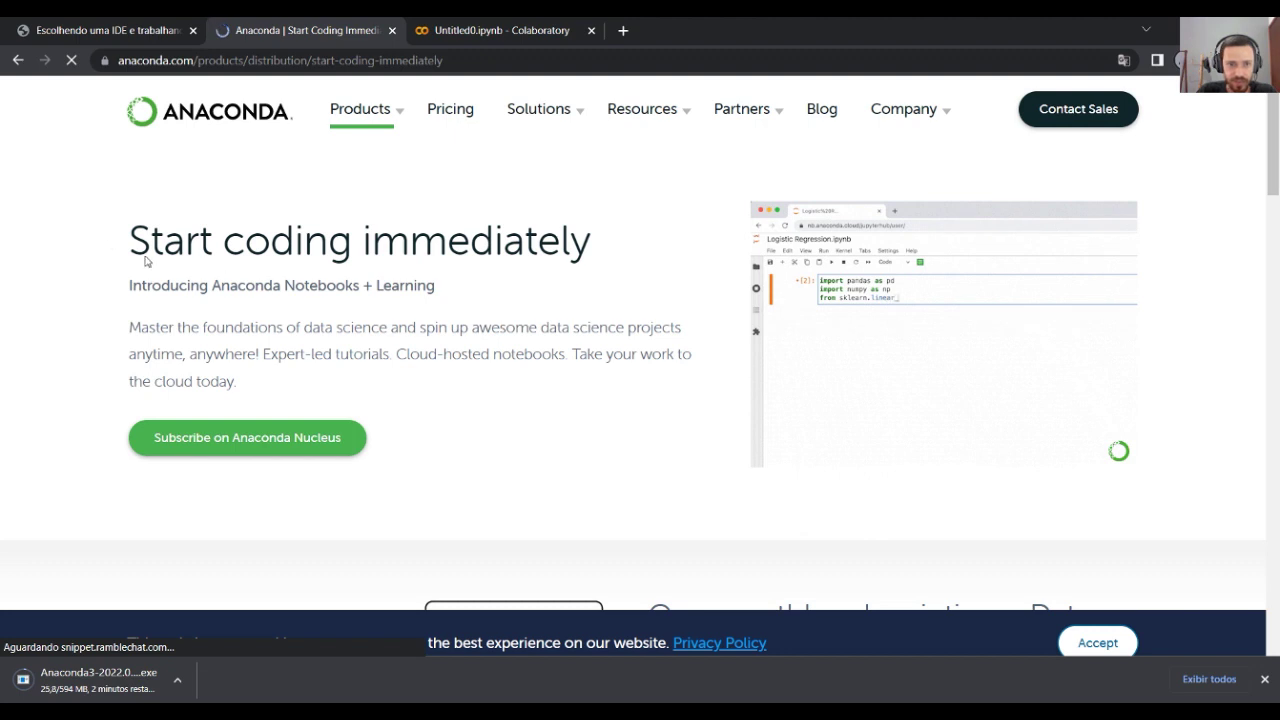
{"action": "left_click", "coordinate": [18, 60]}
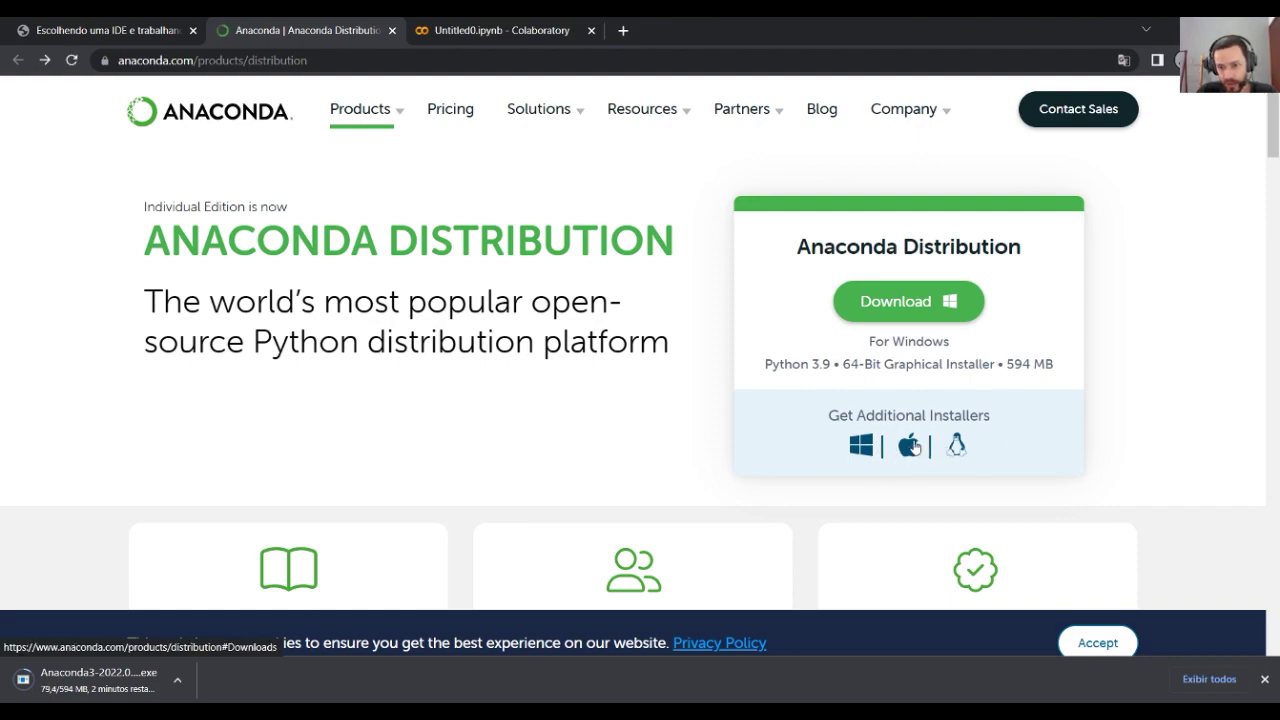
{"action": "left_click", "coordinate": [958, 447]}
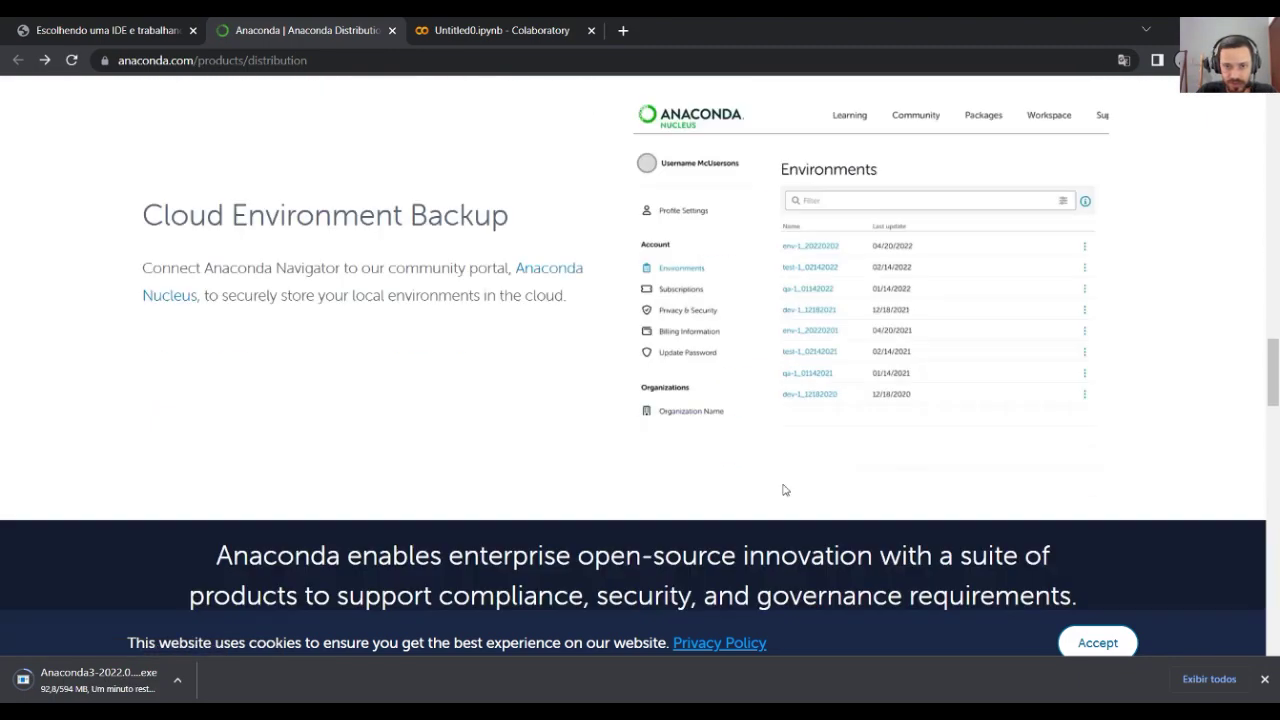
{"action": "scroll", "coordinate": [571, 404], "scroll_direction": "down", "scroll_amount": 2}
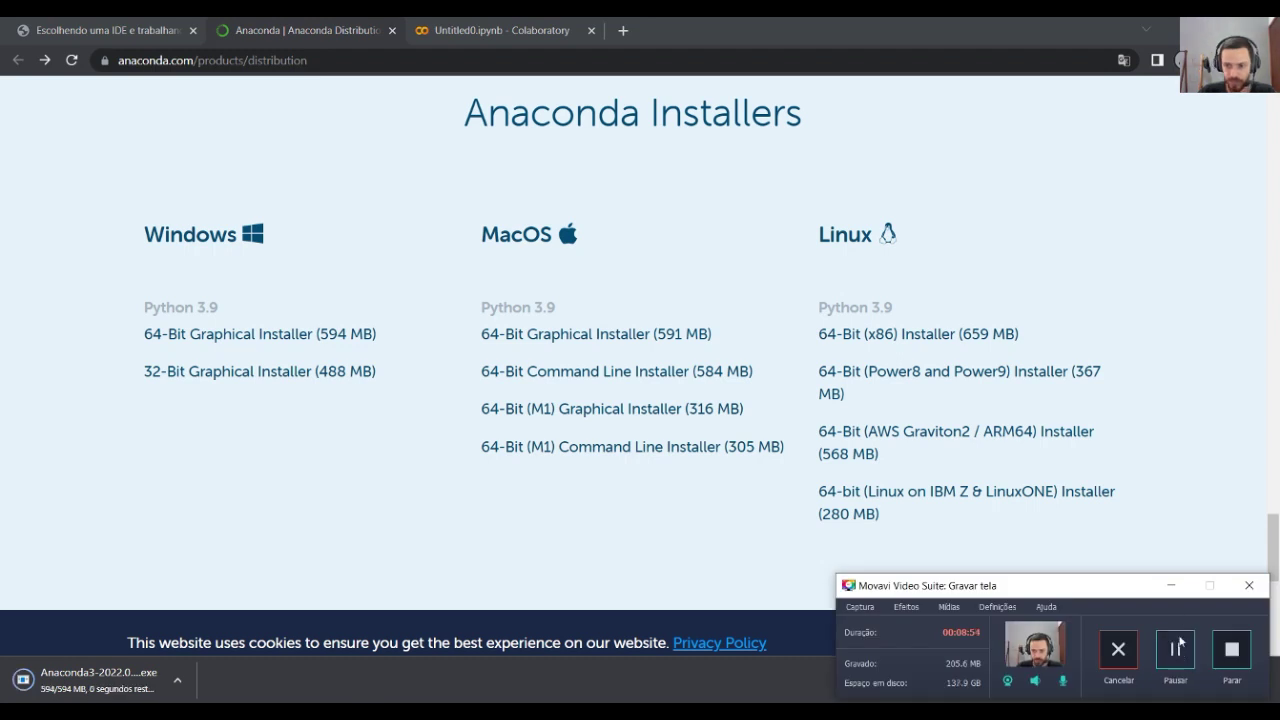
{"action": "left_click", "coordinate": [1172, 590]}
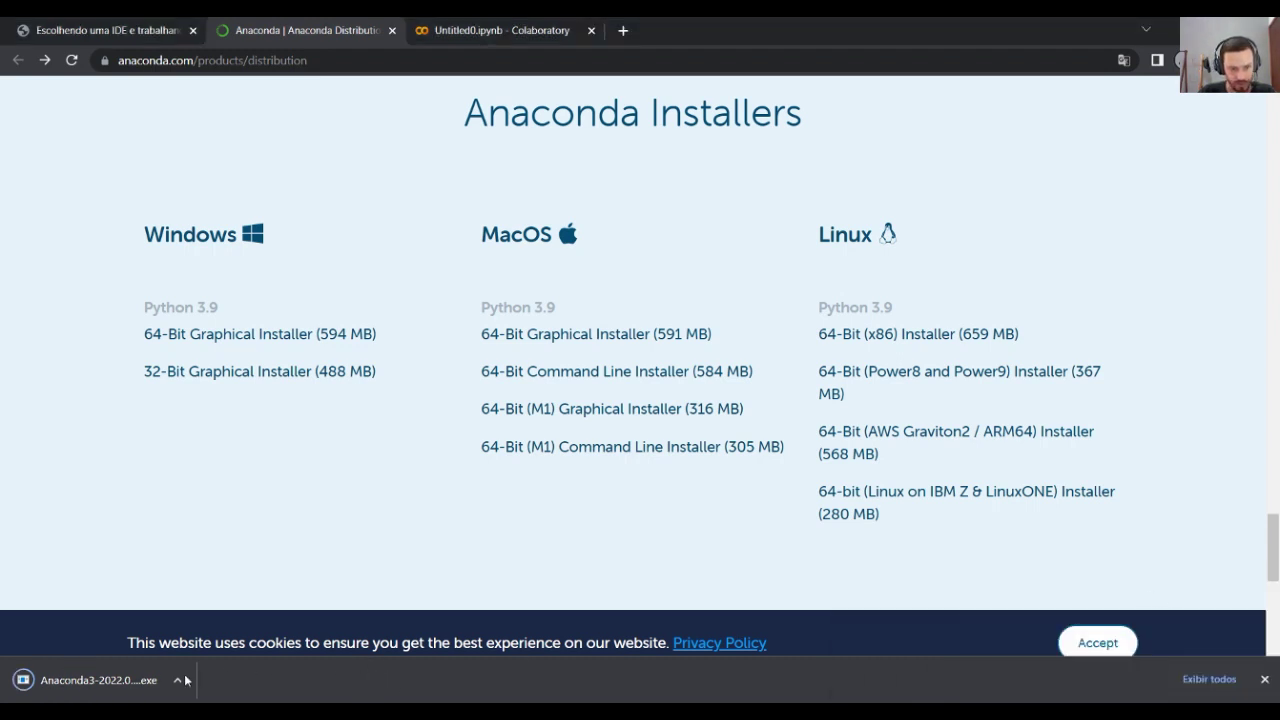
Run the downloaded Anaconda3 installer, accept the license agreement and choose the Just Me installation type.
{"action": "left_click", "coordinate": [110, 683]}
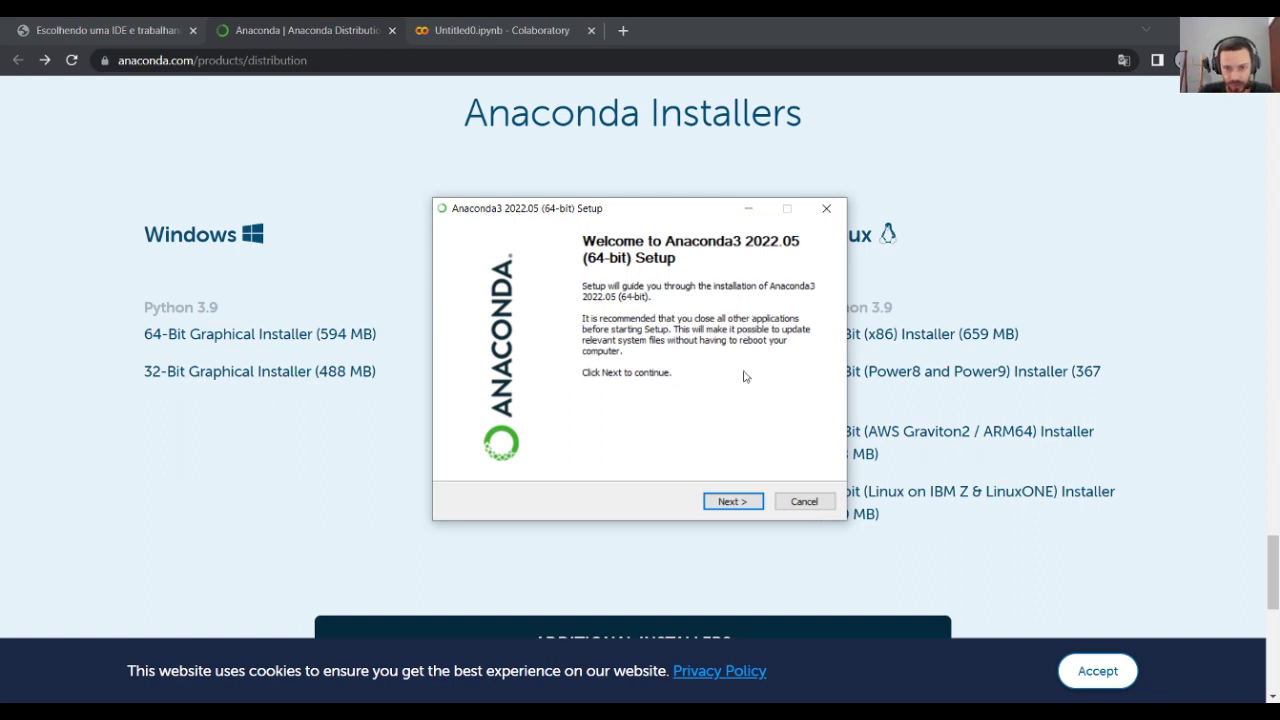
{"action": "left_click", "coordinate": [733, 502]}
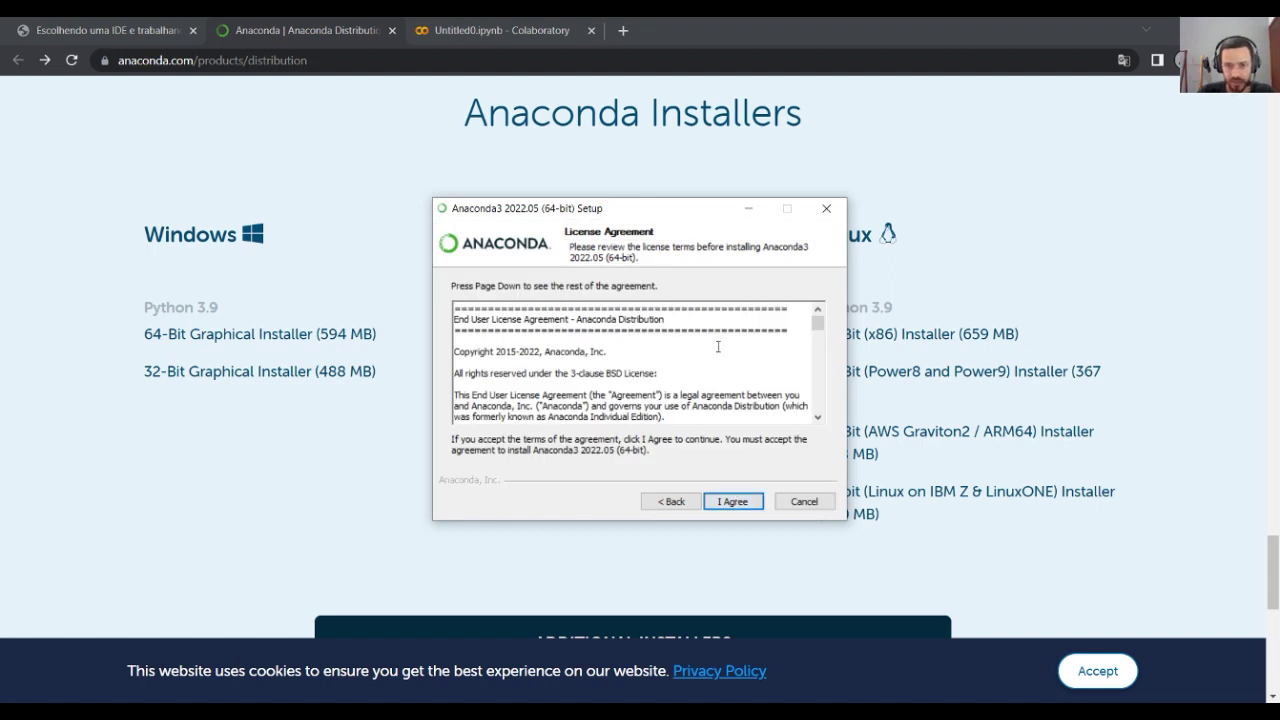
{"action": "left_click", "coordinate": [732, 502]}
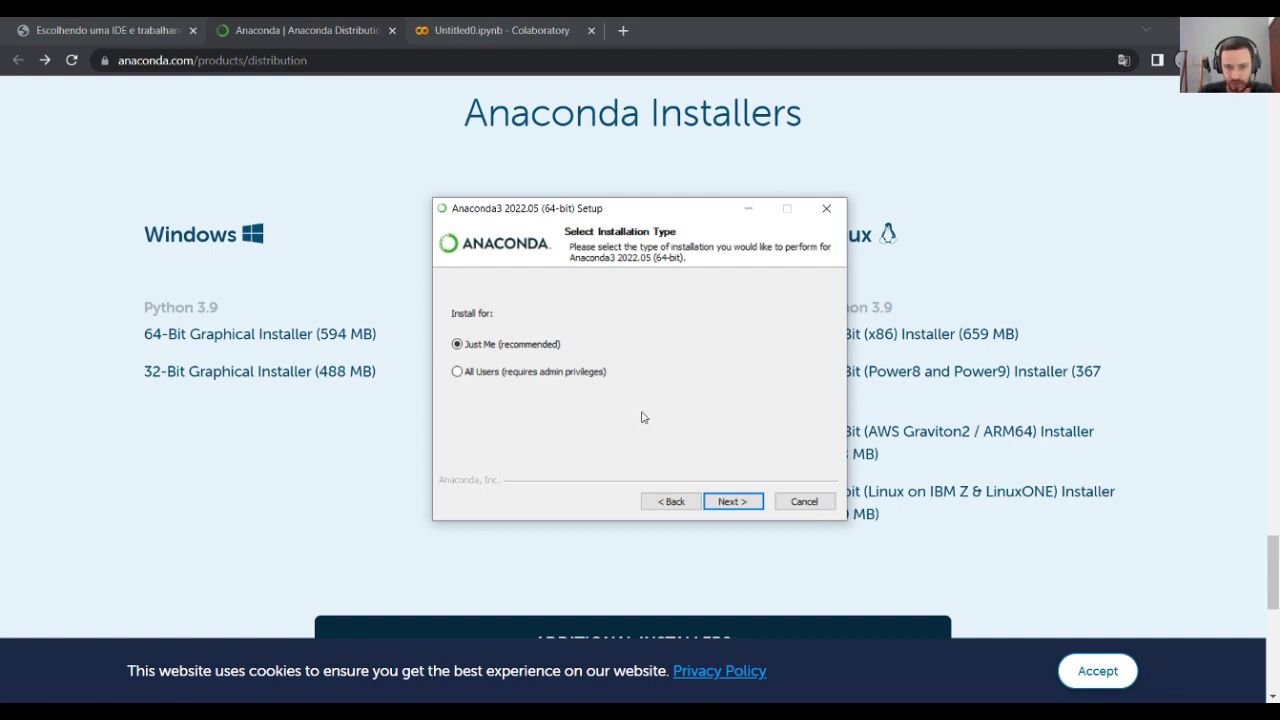
{"action": "left_click", "coordinate": [733, 503]}
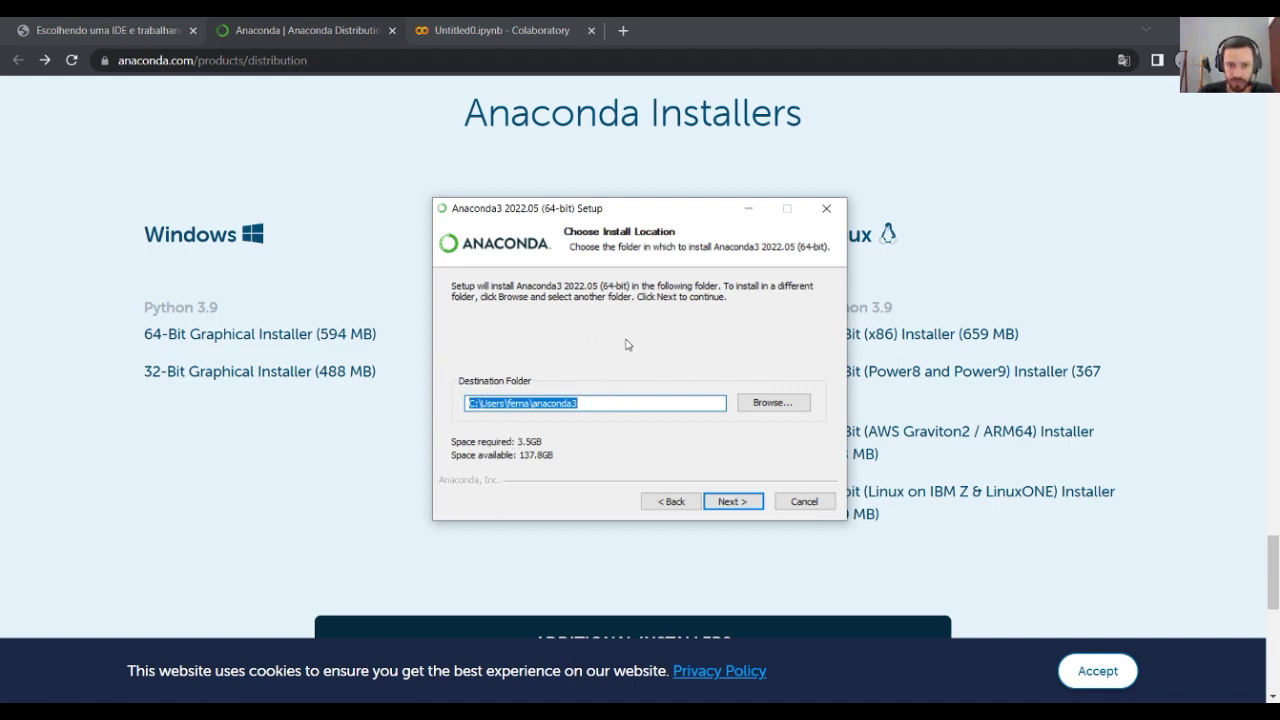
Install Anaconda3 in the default anaconda3 folder with the default advanced options, showing the installation details.
{"action": "left_click", "coordinate": [498, 403]}
{"action": "mouse_move", "coordinate": [510, 403]}
{"action": "left_mouse_down"}
{"action": "mouse_move", "coordinate": [611, 415]}
{"action": "mouse_move", "coordinate": [528, 404]}
{"action": "left_mouse_up"}
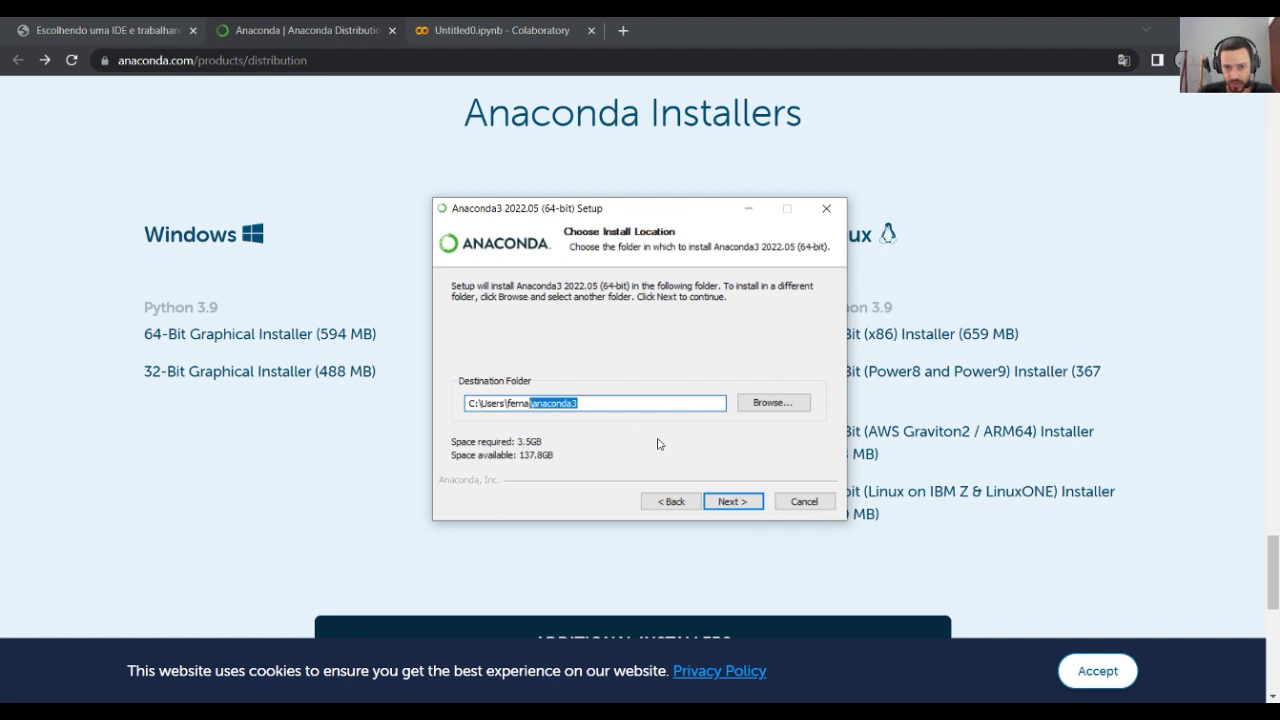
{"action": "left_click", "coordinate": [743, 503]}
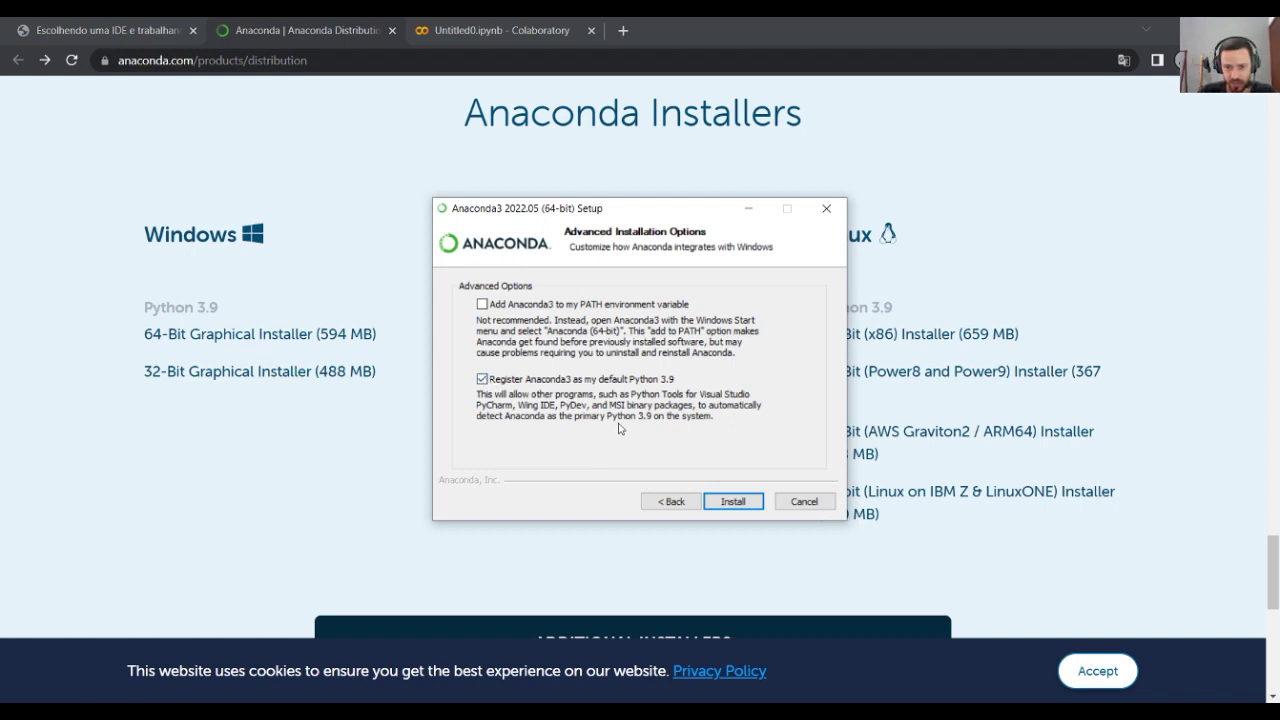
{"action": "left_click", "coordinate": [733, 503]}
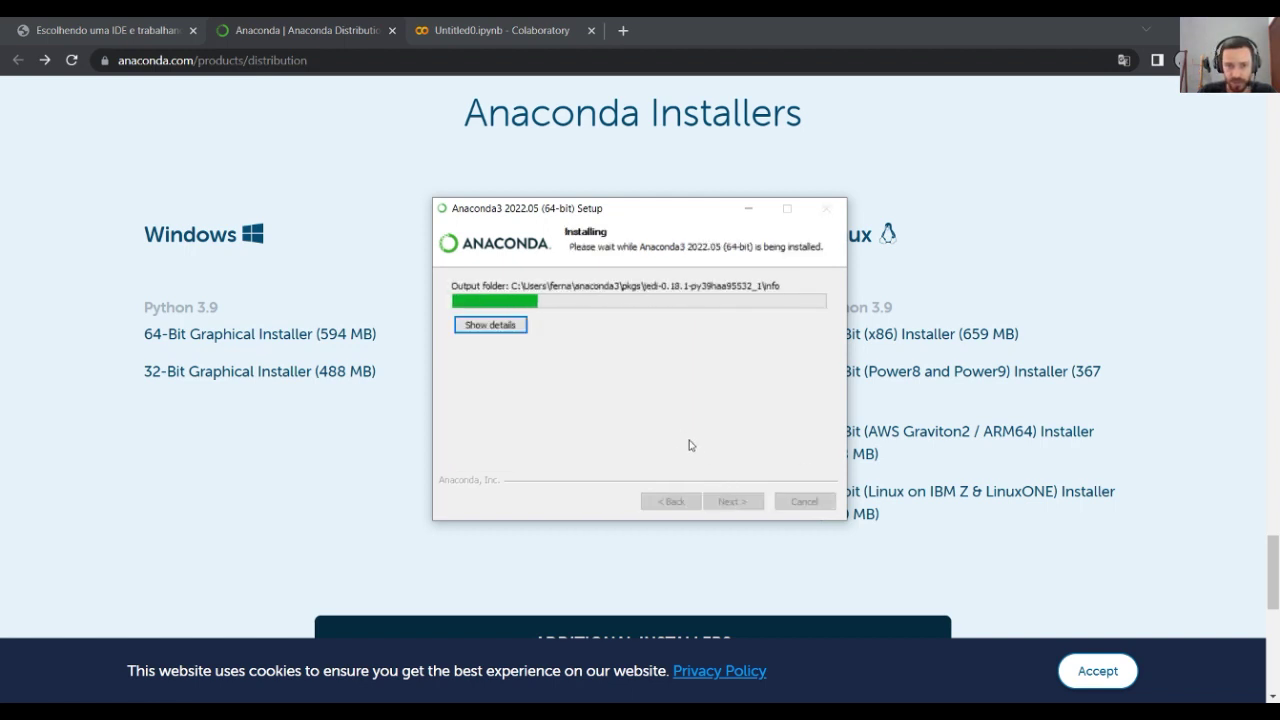
{"action": "left_click", "coordinate": [488, 326]}
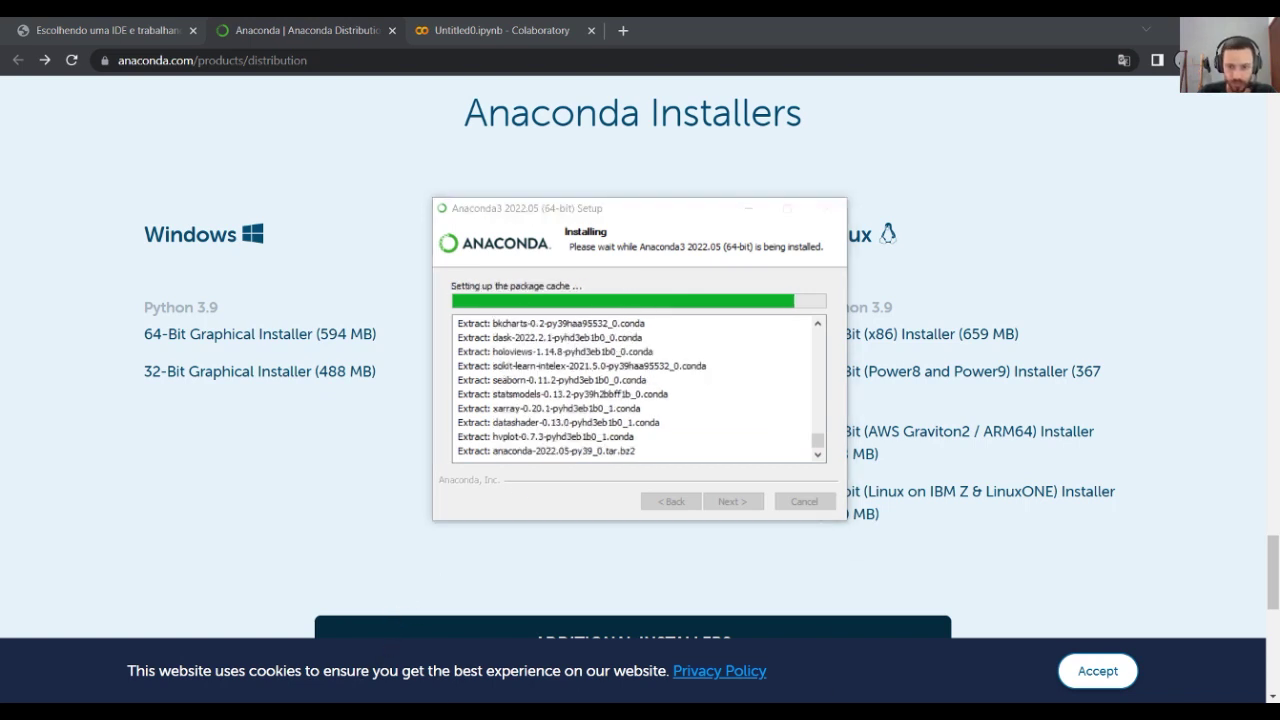
{"action": "left_click", "coordinate": [1170, 589]}
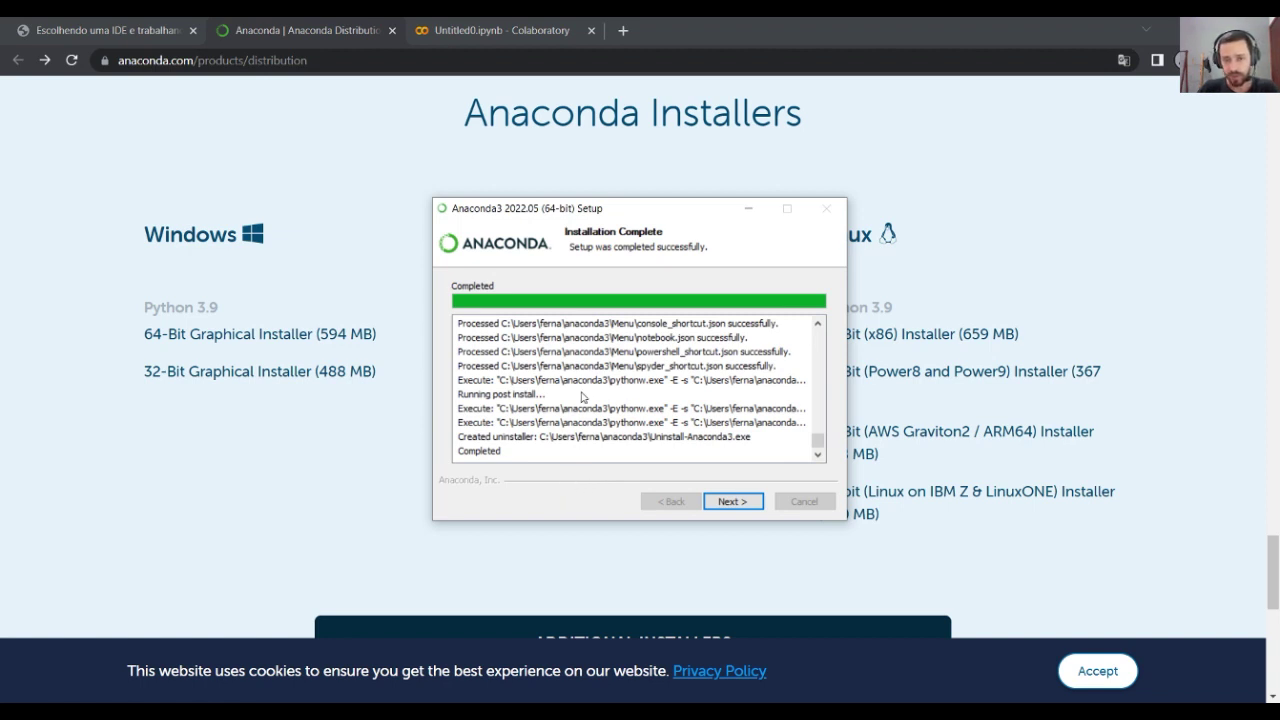
Finish the Anaconda3 setup with both Anaconda Distribution Tutorial and Getting Started with Anaconda left enabled.
{"action": "left_click", "coordinate": [739, 504]}
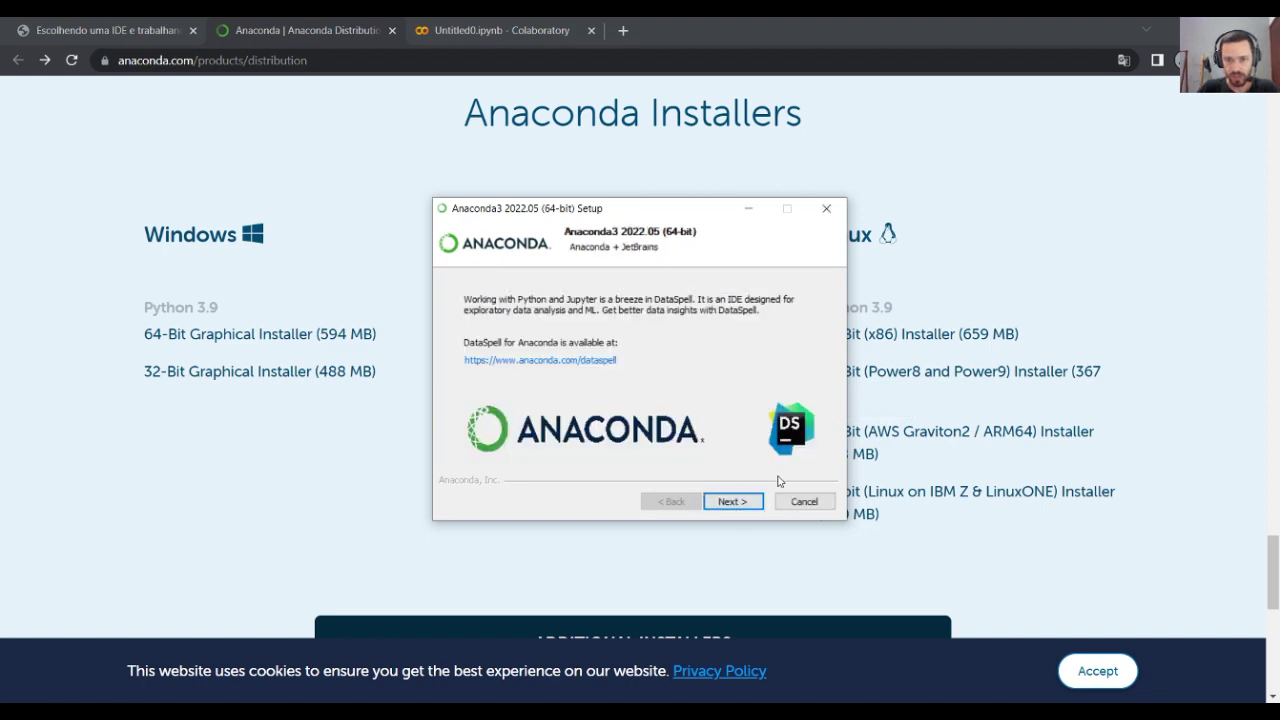
{"action": "left_click", "coordinate": [733, 504]}
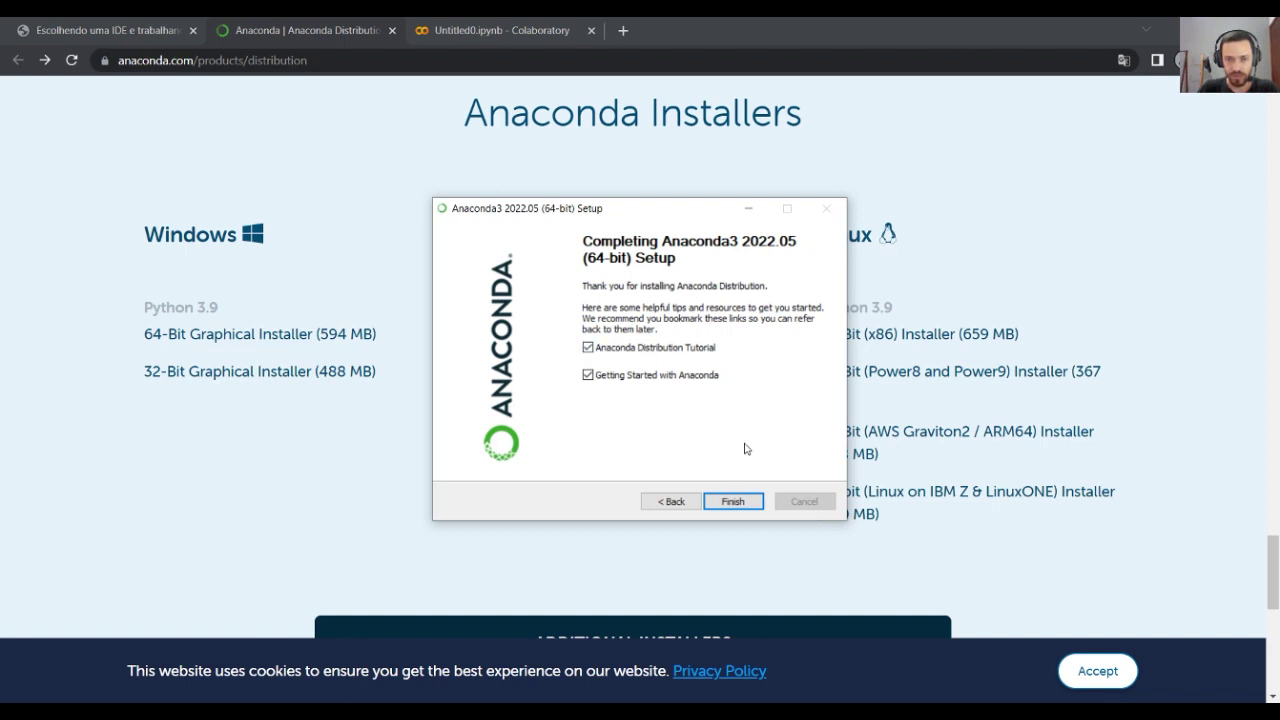
{"action": "left_click", "coordinate": [740, 503]}
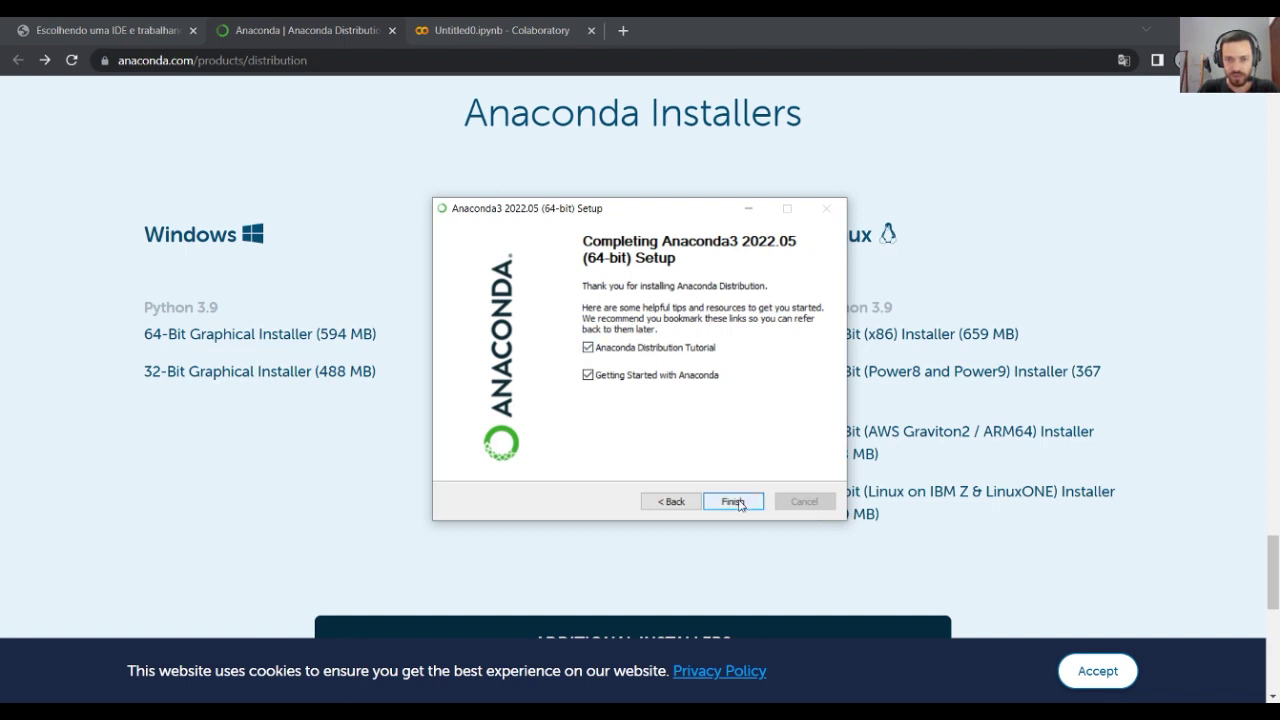
{"action": "left_click", "coordinate": [740, 503]}
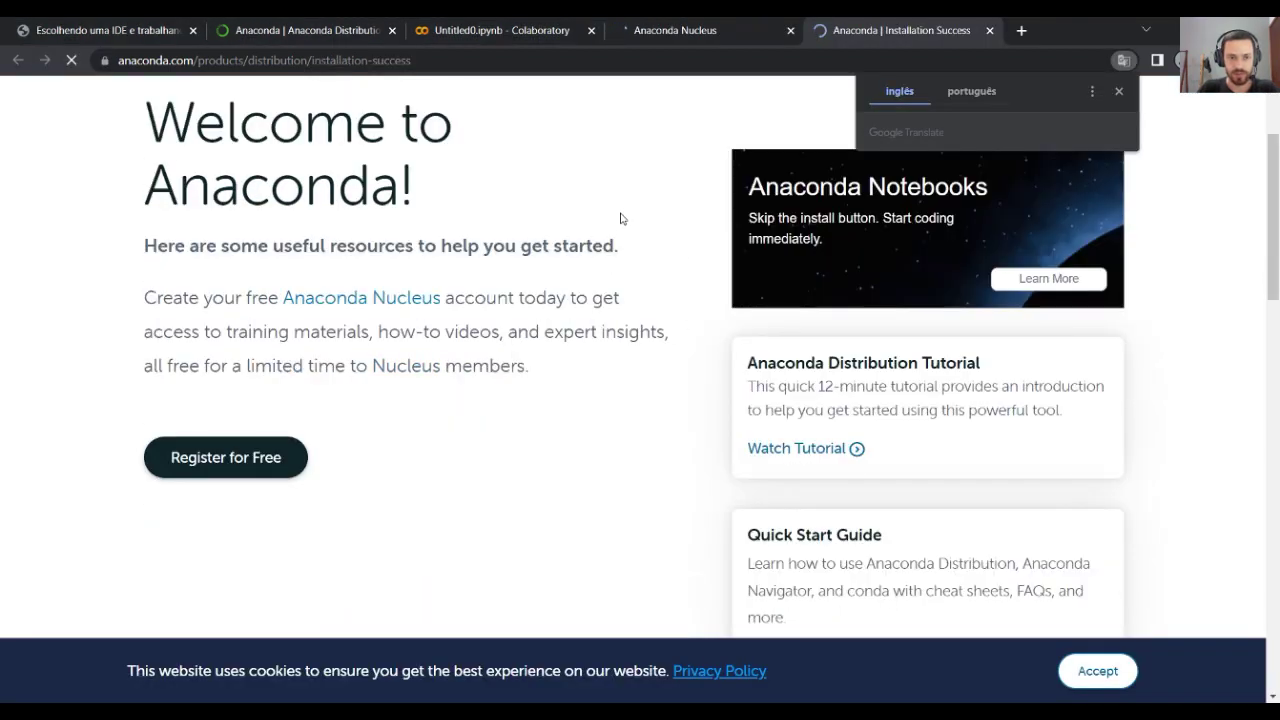
Close the two Anaconda web pages opened by the installer and return to the Anaconda Distribution page.
{"action": "left_click", "coordinate": [989, 30]}
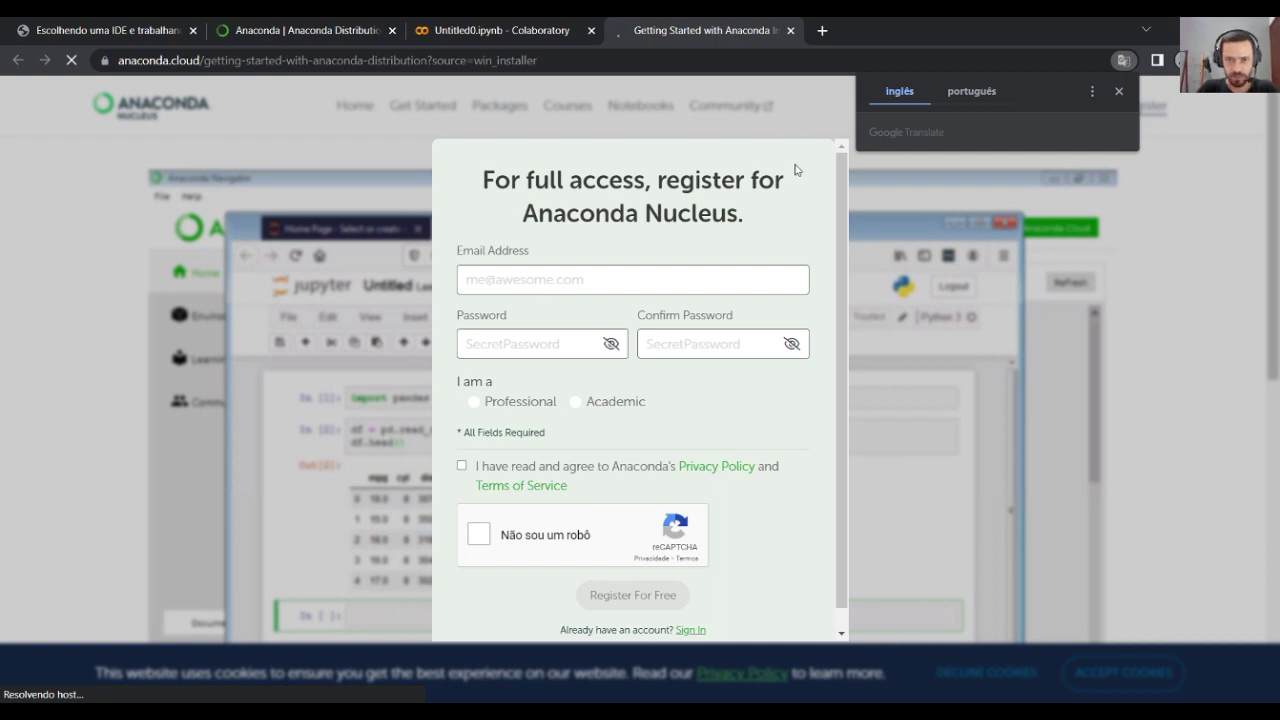
{"action": "left_click", "coordinate": [790, 31]}
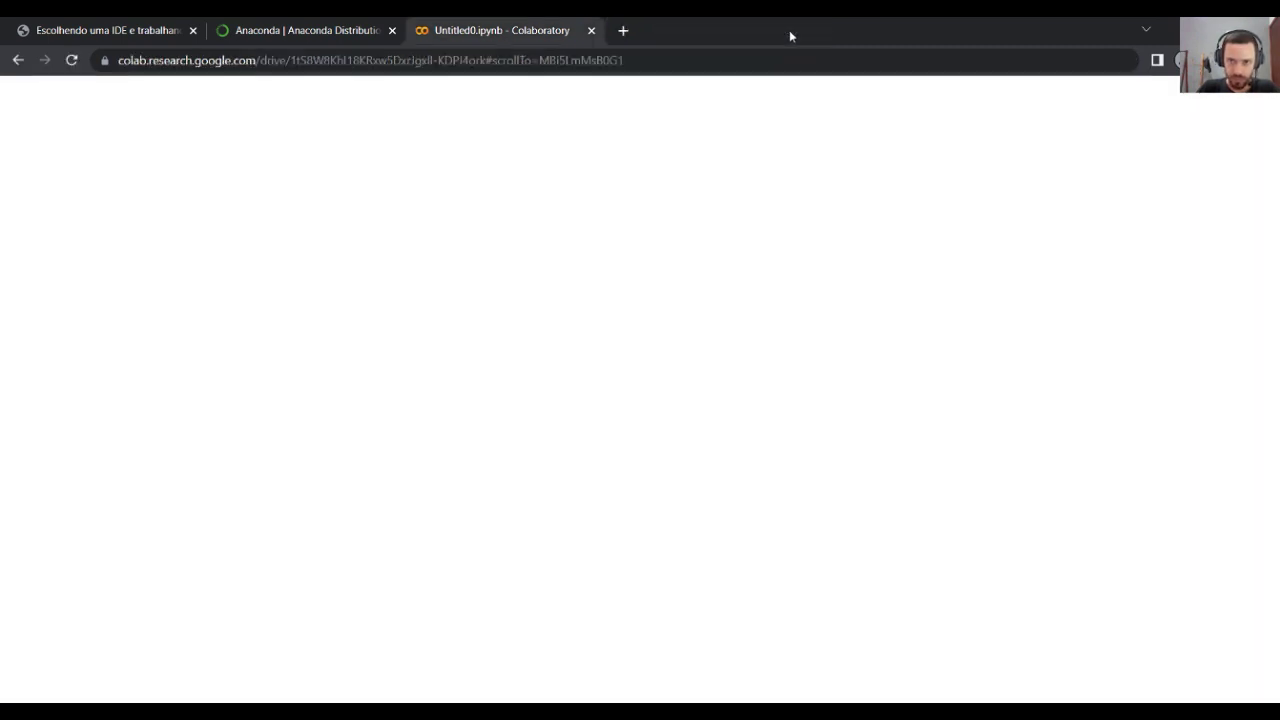
{"action": "left_click", "coordinate": [325, 33]}
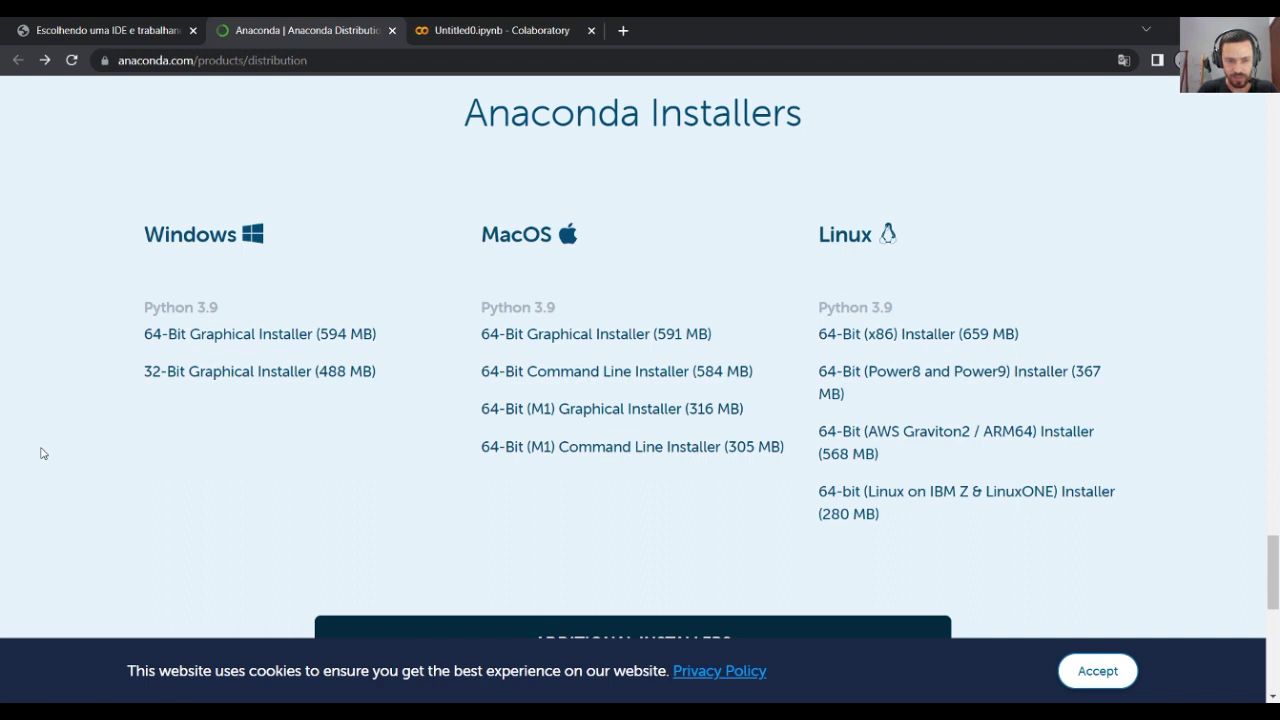
Check the newly added Anaconda programs in Windows and switch to Anaconda Navigator.
{"action": "key", "text": "super"}
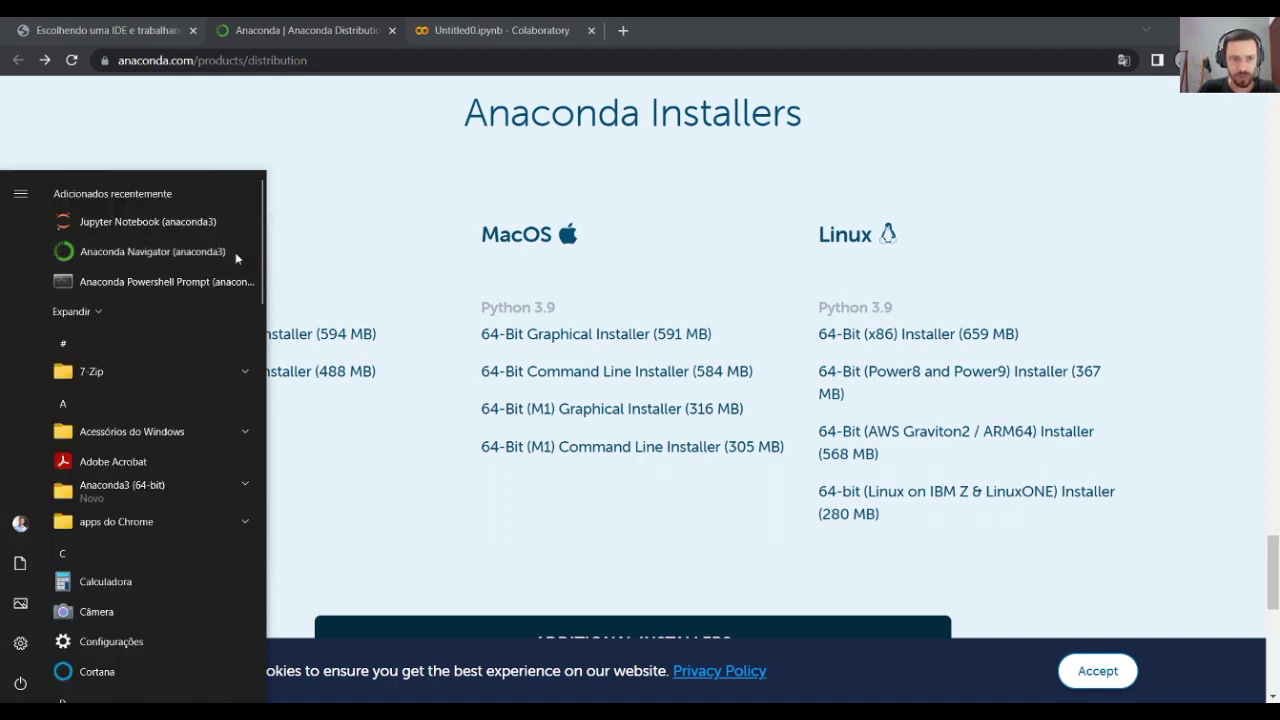
{"action": "left_click", "coordinate": [440, 262]}
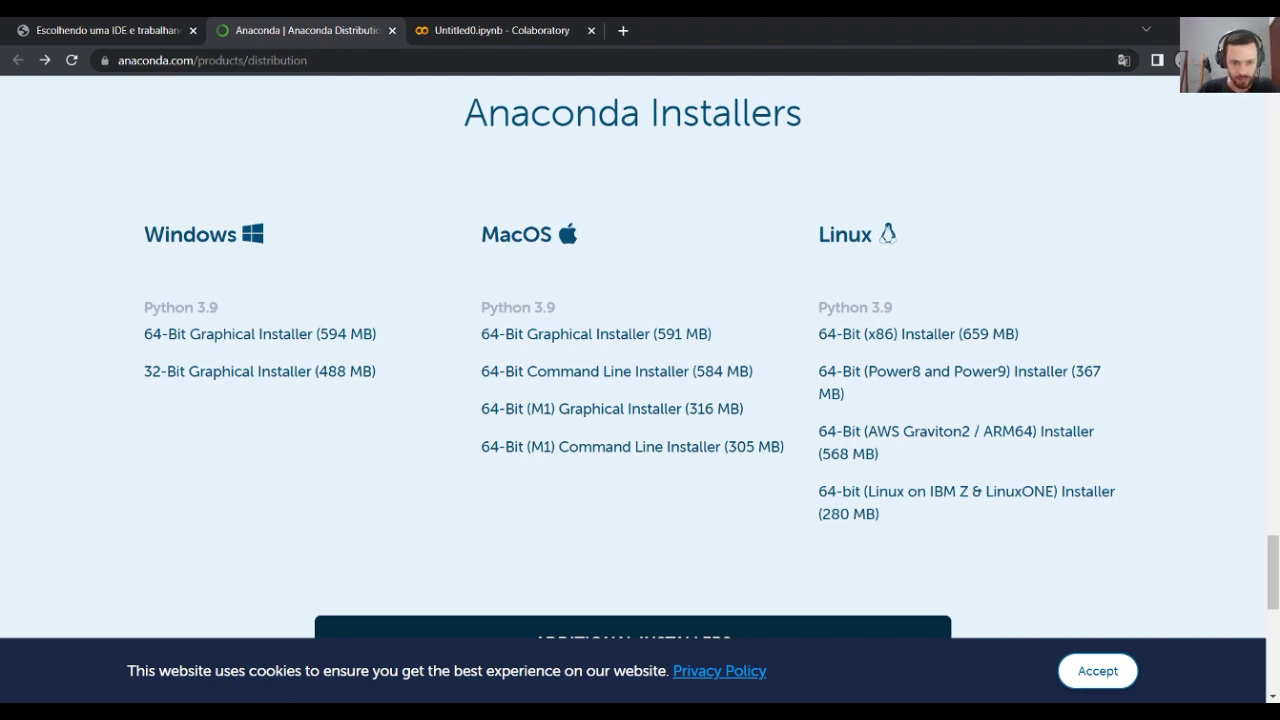
{"action": "mouse_move", "coordinate": [354, 712]}
{"action": "left_click", "coordinate": [358, 638]}
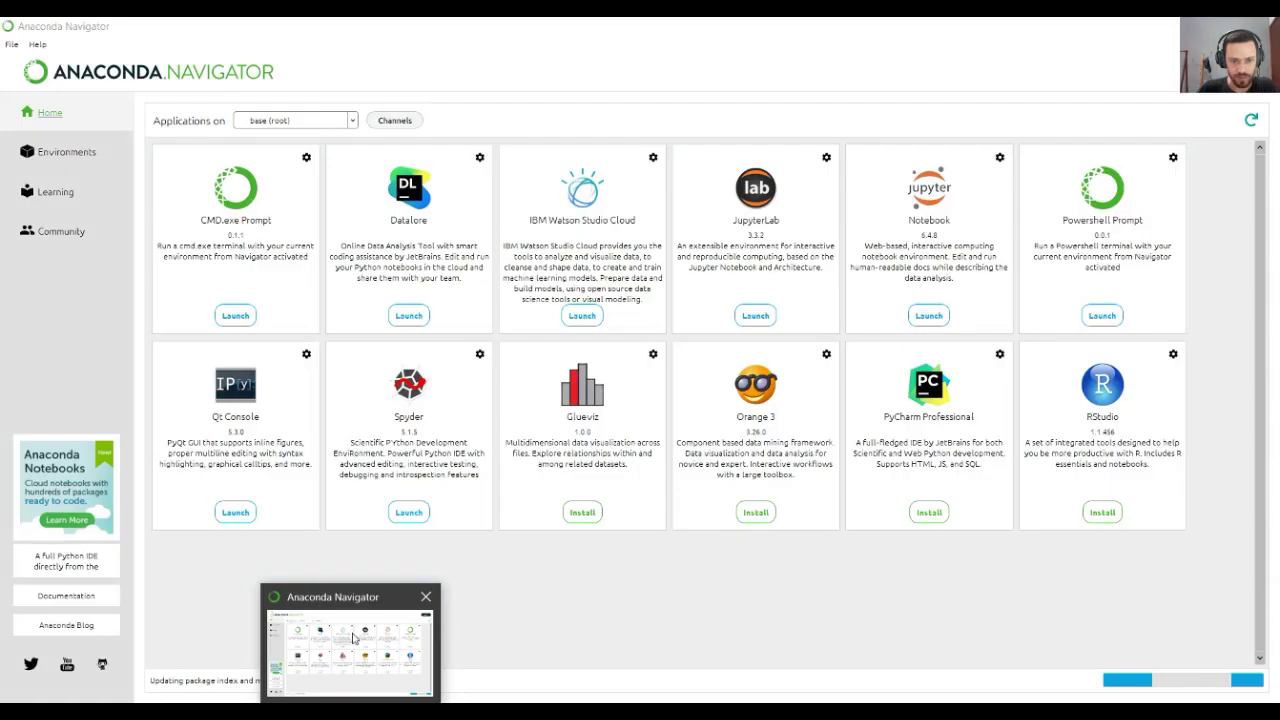
{"action": "left_click", "coordinate": [331, 627]}
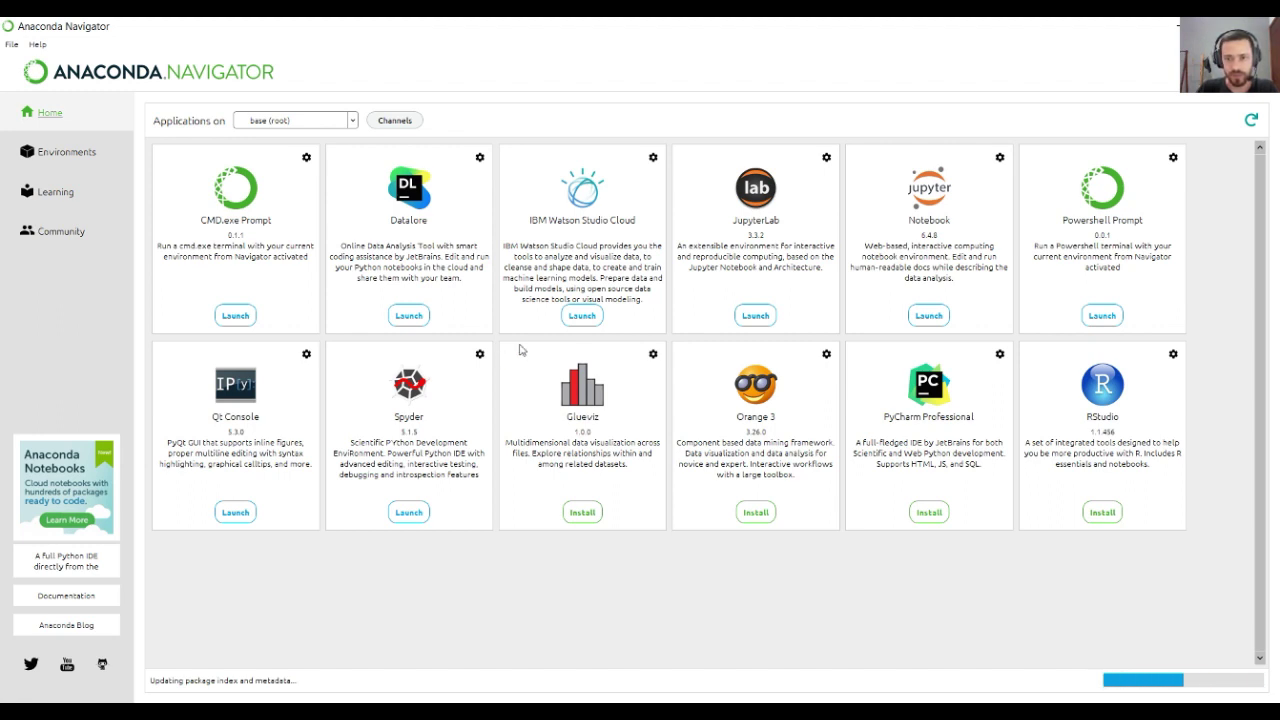
Postpone the update to Anaconda Navigator 2.3.2 and switch to Spyder.
{"action": "left_click", "coordinate": [933, 314]}
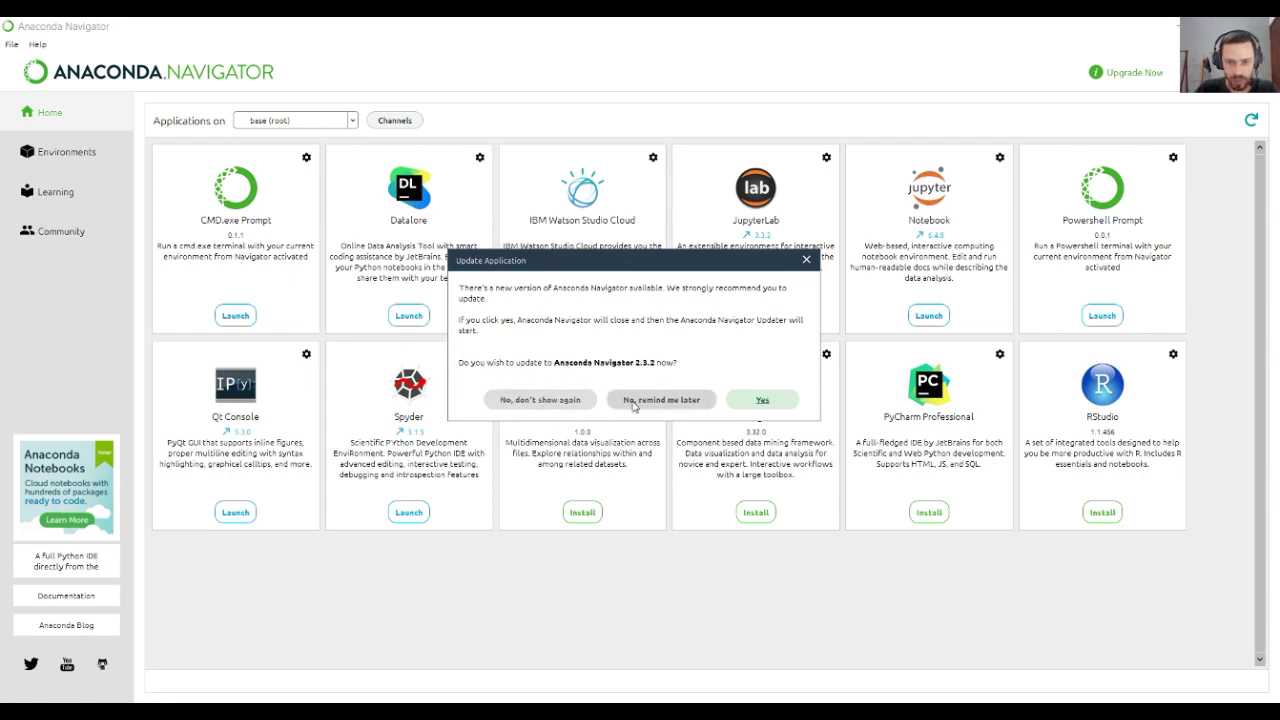
{"action": "left_click", "coordinate": [668, 404]}
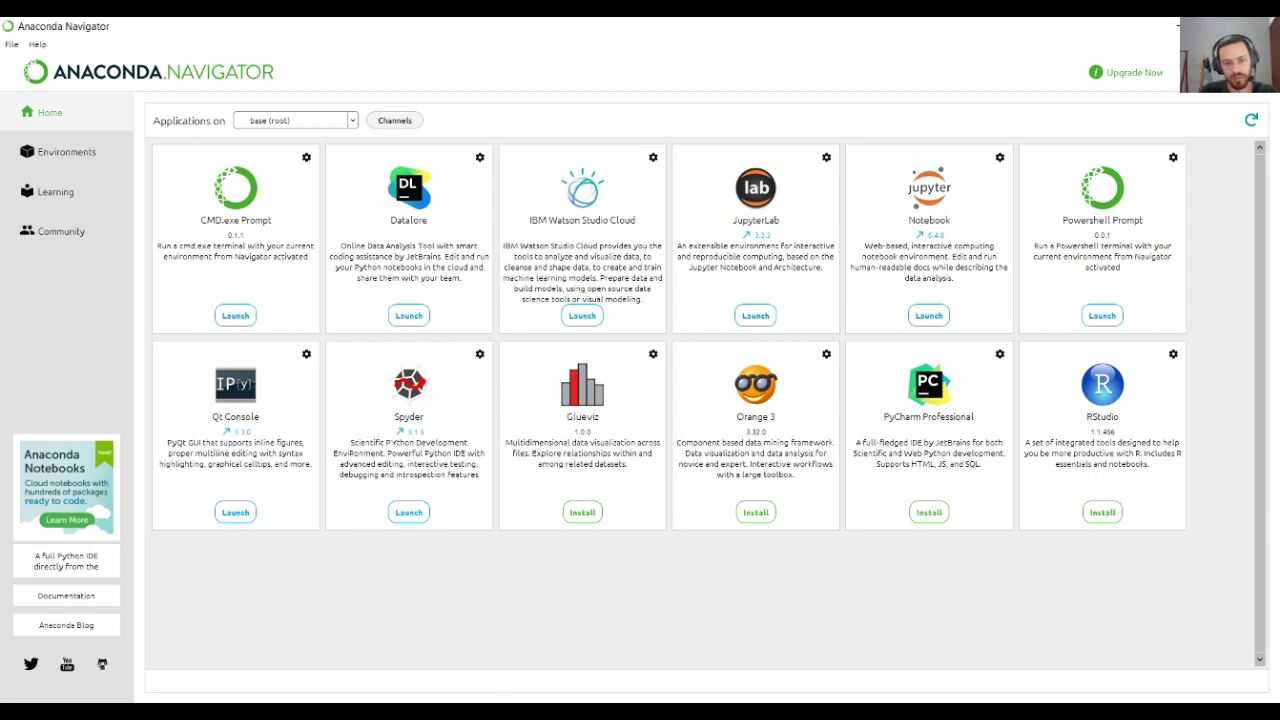
{"action": "left_click", "coordinate": [311, 716]}
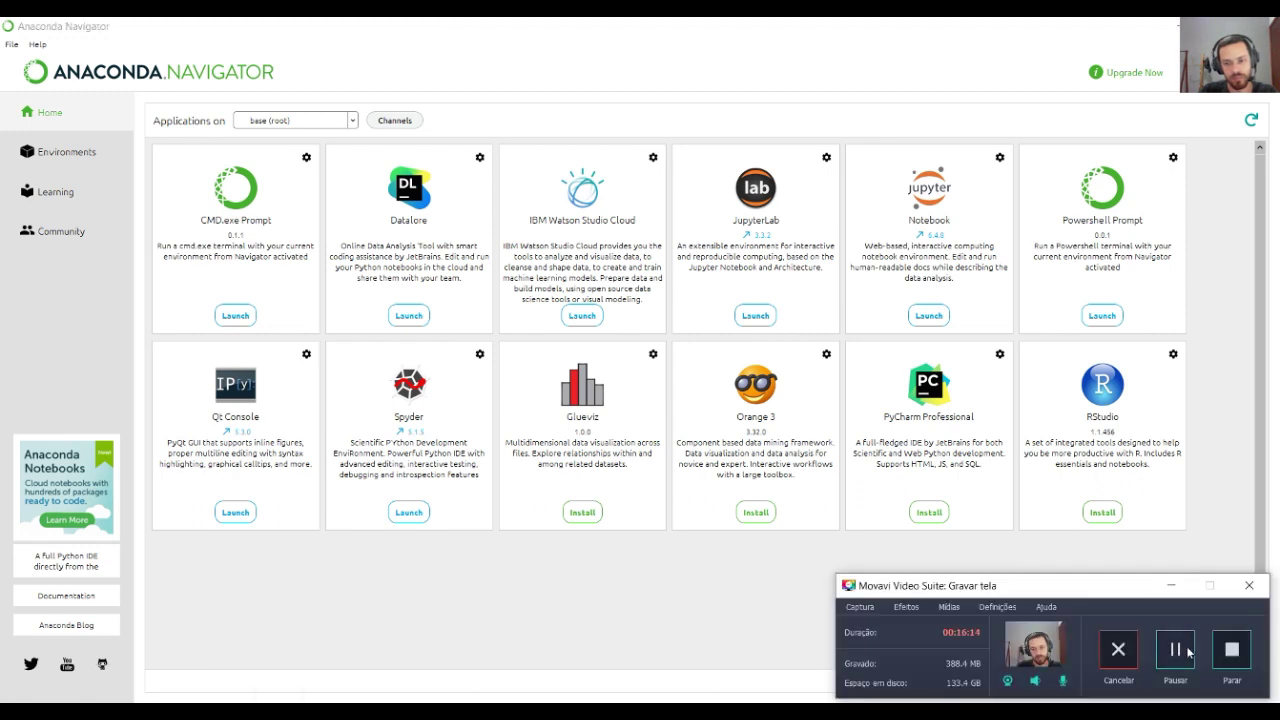
{"action": "left_click", "coordinate": [1175, 650]}
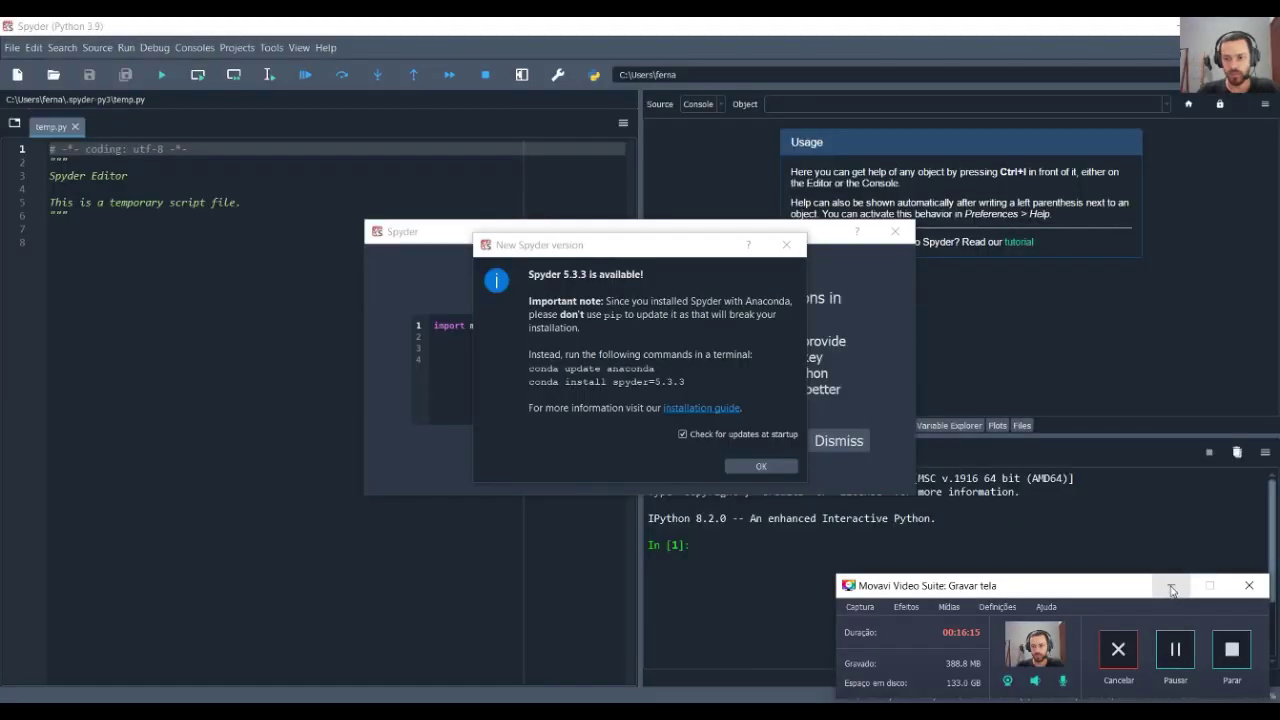
{"action": "left_click", "coordinate": [1171, 586]}
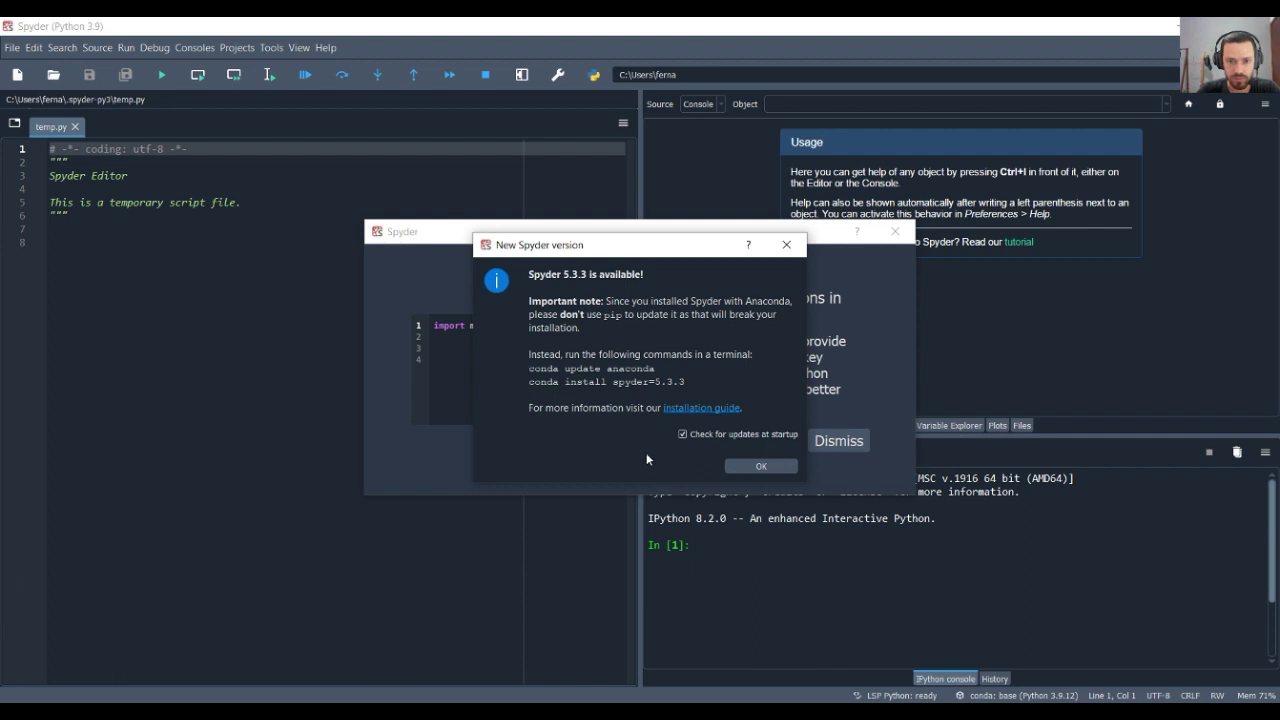
Dismiss the notice about Spyder 5.3.3 and start installing Kite for code completions.
{"action": "left_click", "coordinate": [746, 470]}
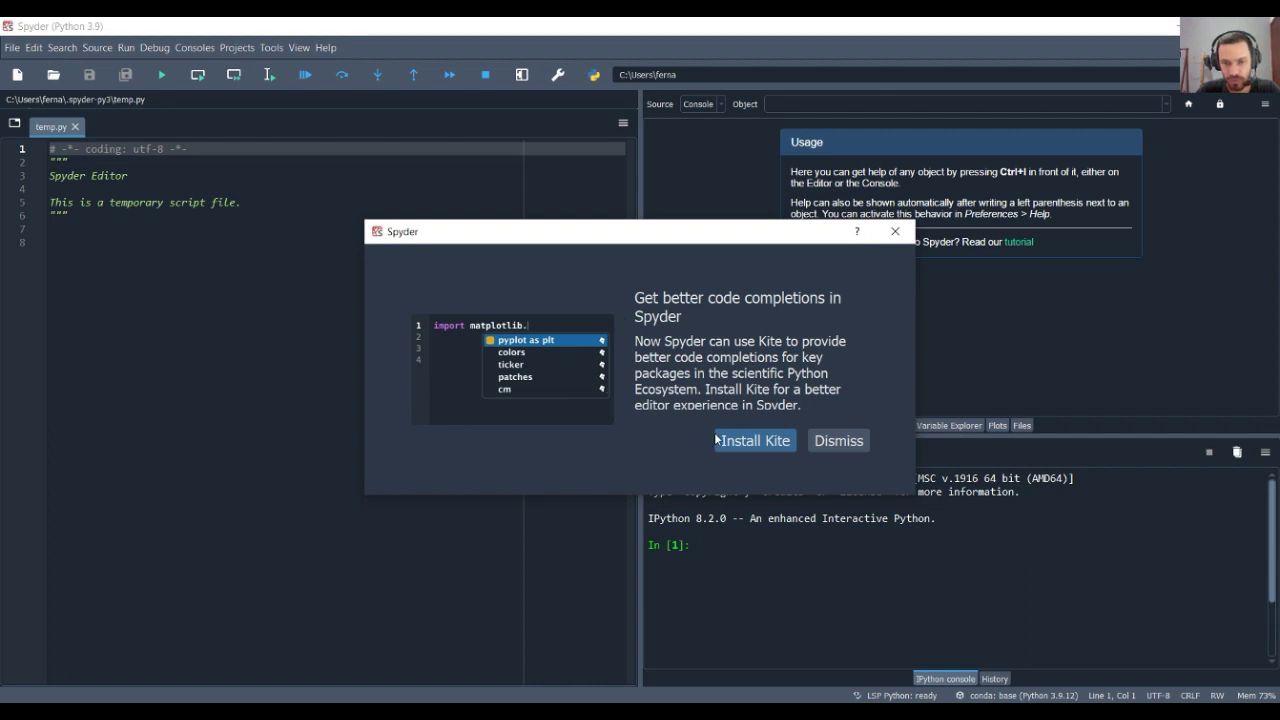
{"action": "left_click", "coordinate": [749, 444]}
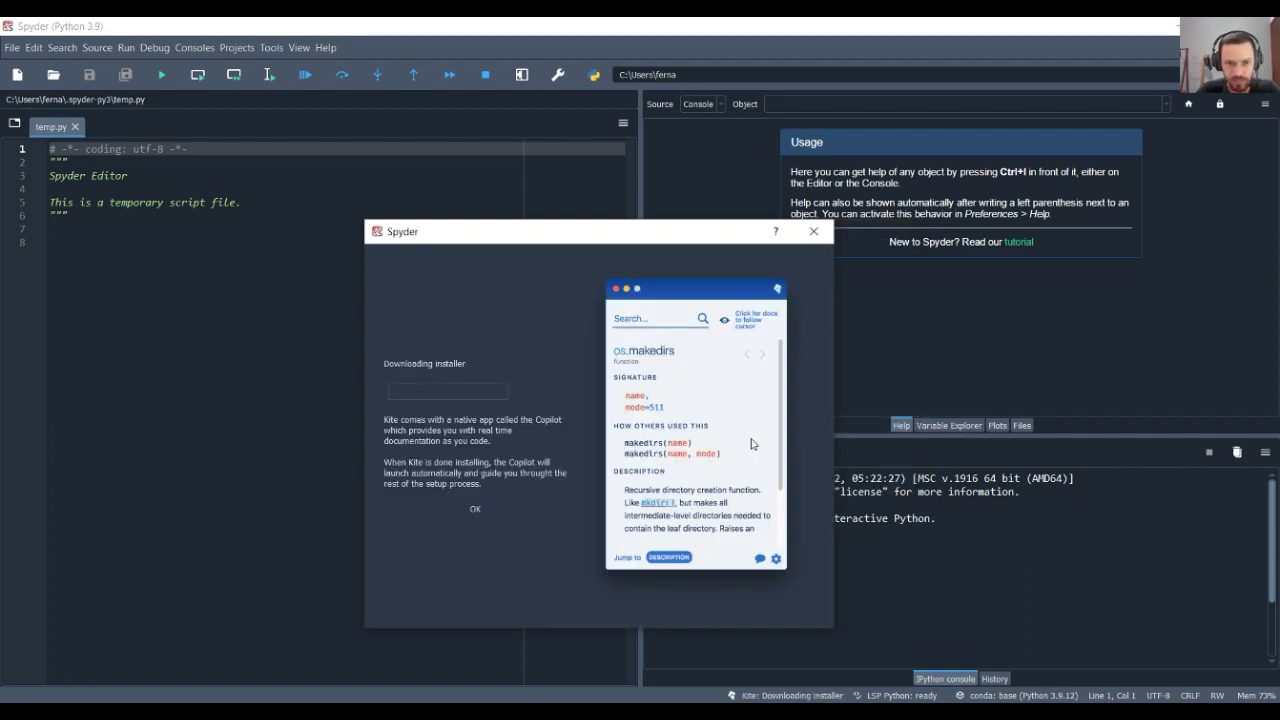